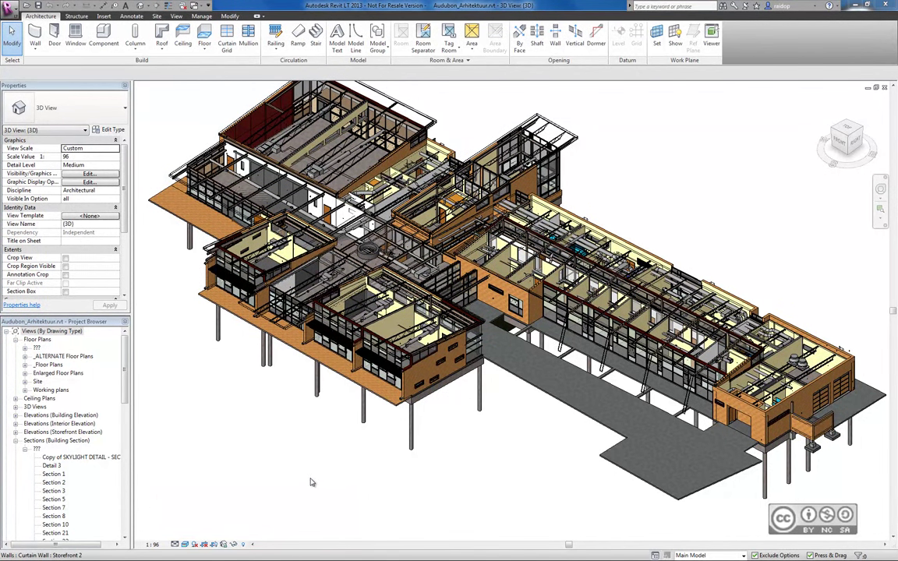
# Step: Launch Revit LT 2013 from the Autodesk > Revit LT 2013 Start menu folder
pyautogui.click(12, 552)
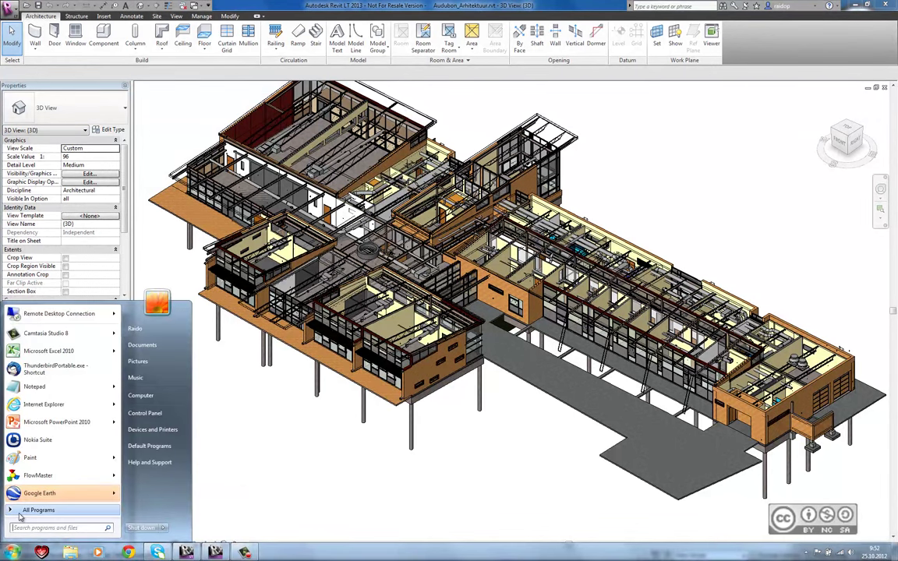
pyautogui.click(21, 513)
pyautogui.click(25, 343)
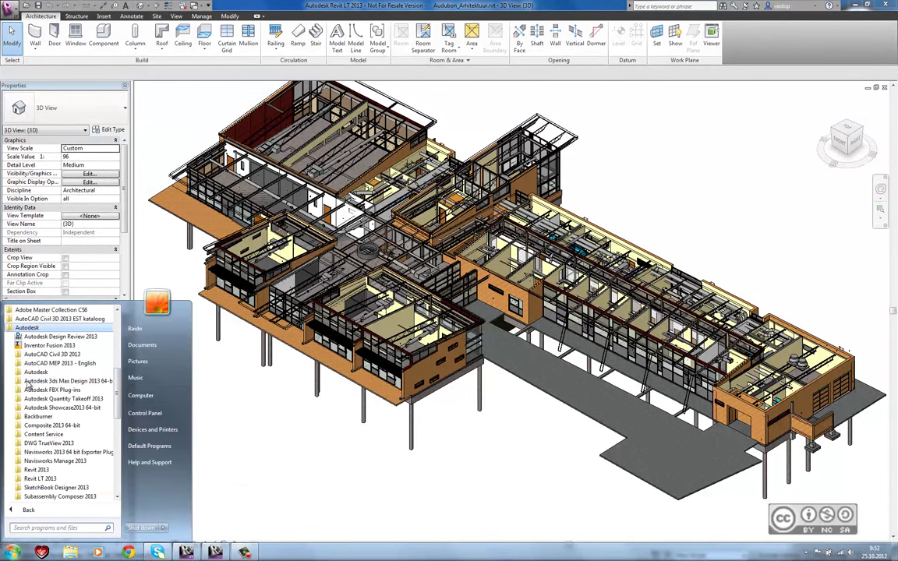
pyautogui.click(40, 478)
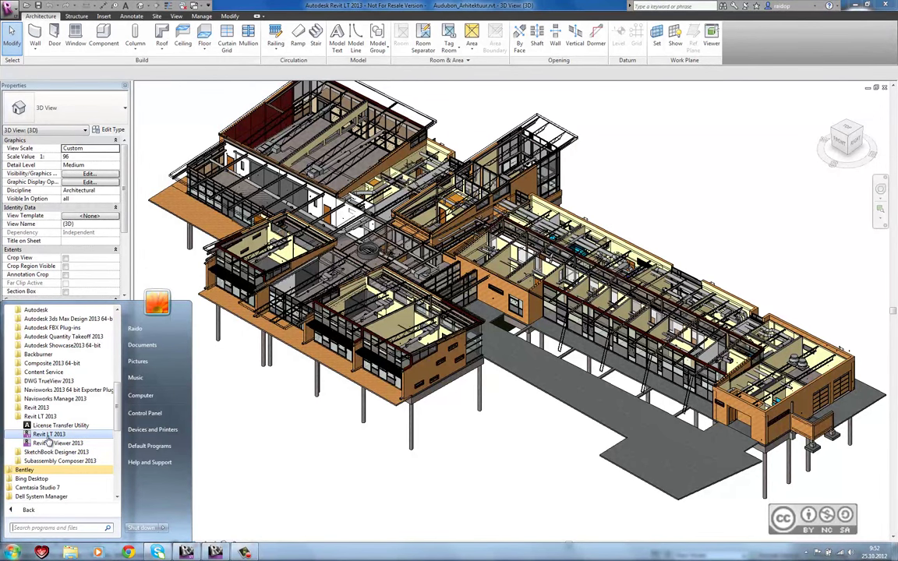
pyautogui.click(262, 61)
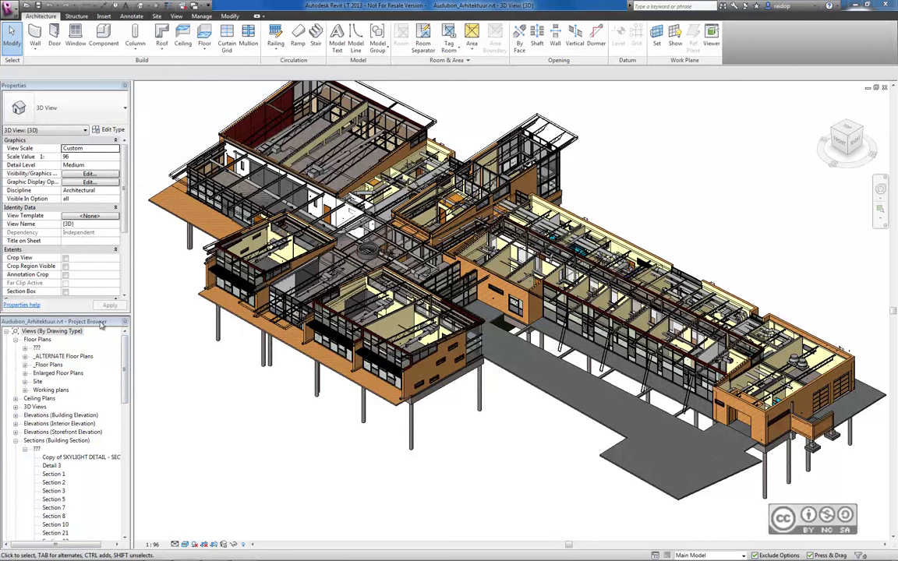
pyautogui.moveTo(124, 350); pyautogui.dragTo(125, 400)
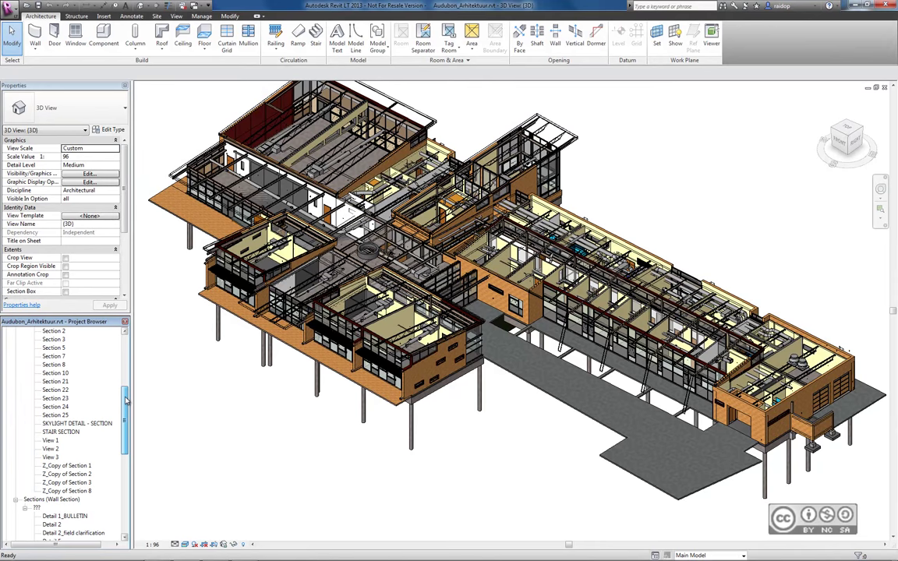
pyautogui.moveTo(126, 400); pyautogui.dragTo(124, 489)
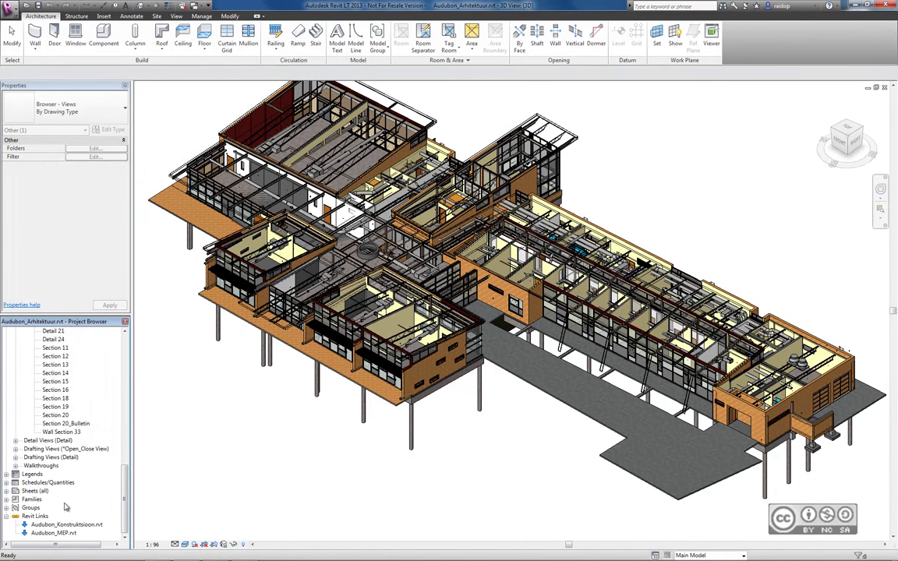
pyautogui.scroll(5, 124, 441)
pyautogui.scroll(6, 124, 436)
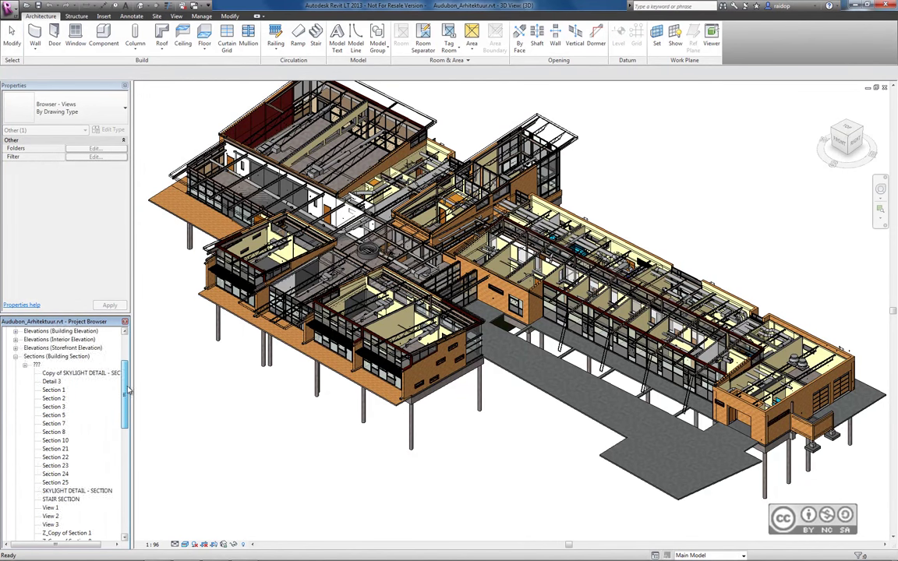
pyautogui.scroll(4, 109, 405)
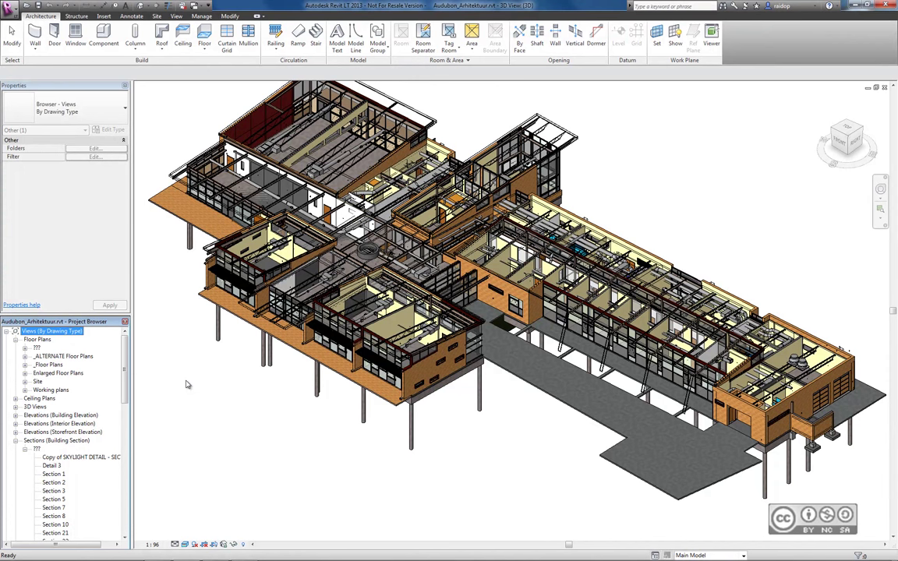
pyautogui.click(317, 458)
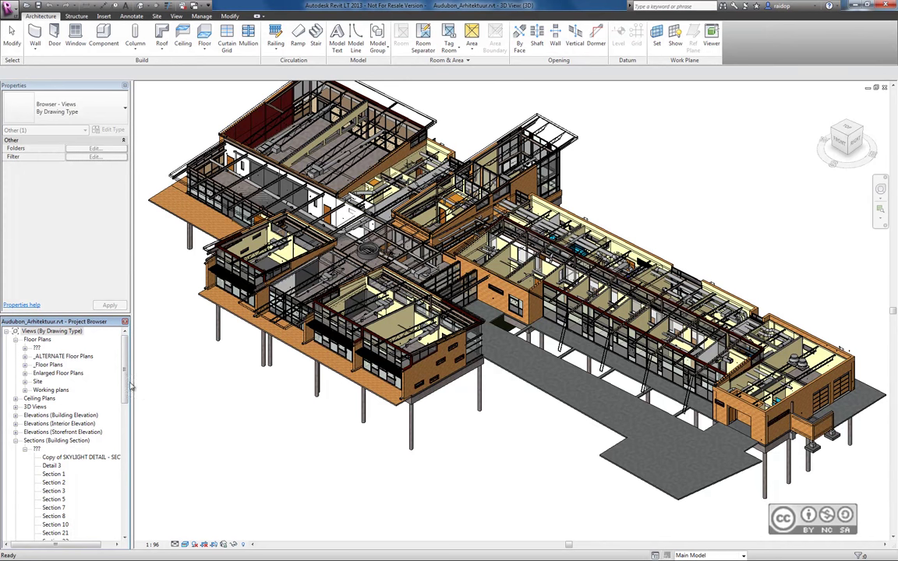
# Step: Scroll the Project Browser to reveal Revit Links with Audubon_Konstruktsioon.rvt and Audubon_MEP.rvt
pyautogui.moveTo(124, 351); pyautogui.dragTo(124, 515)
pyautogui.scroll(-1, 123, 514)
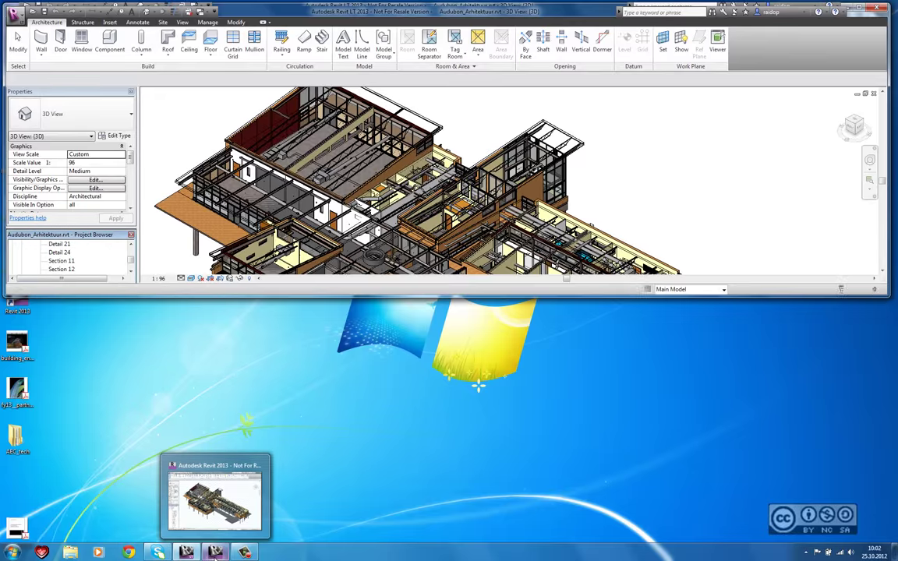
pyautogui.click(868, 7)
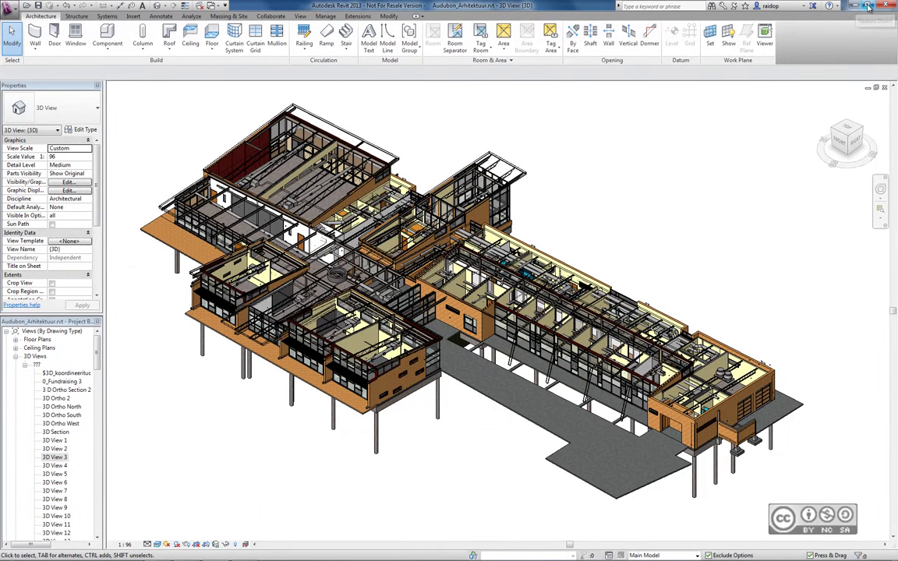
pyautogui.click(867, 6)
pyautogui.moveTo(351, 283); pyautogui.dragTo(385, 314)
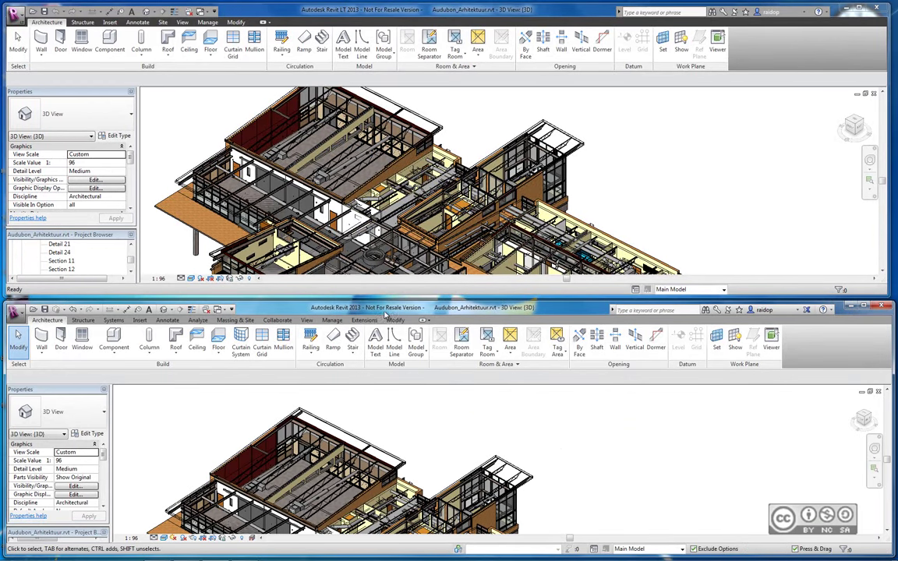
pyautogui.click(313, 12)
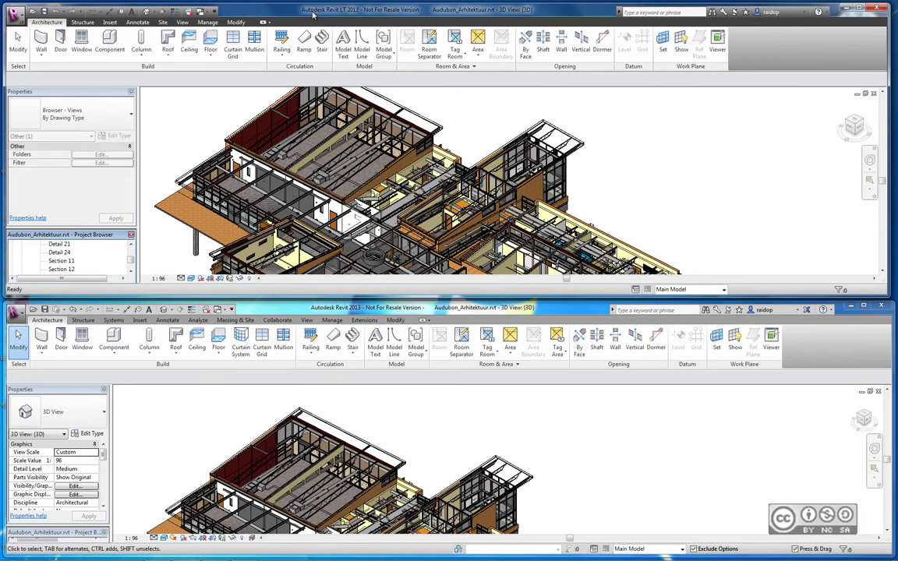
pyautogui.click(340, 309)
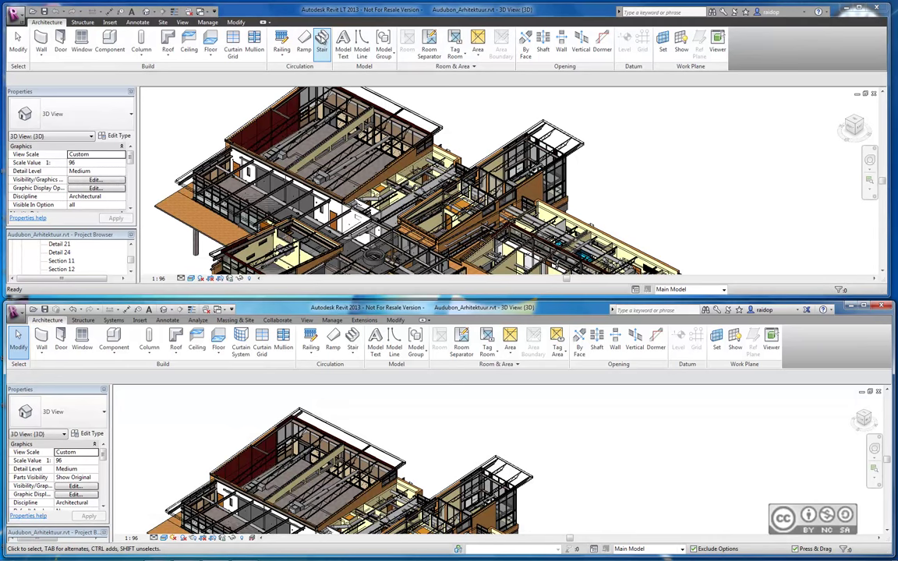
pyautogui.click(352, 343)
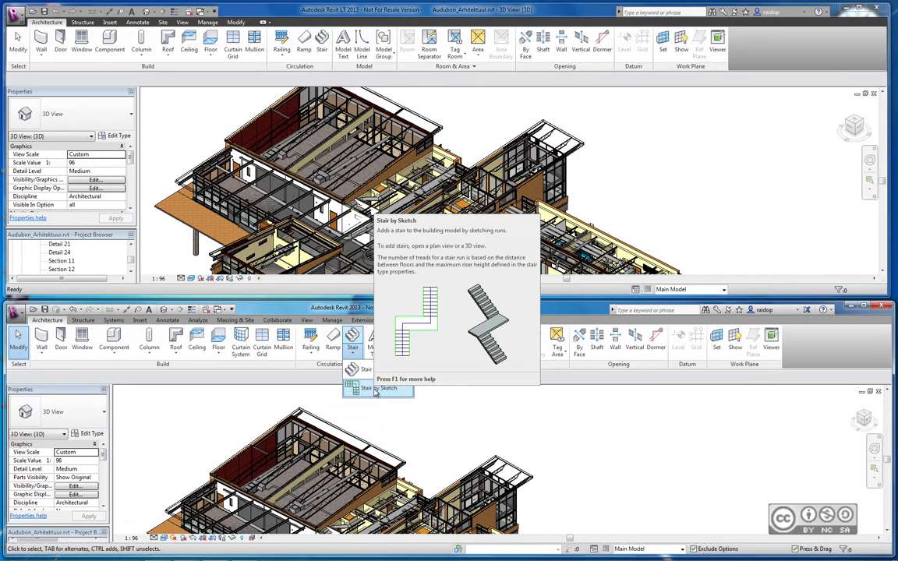
pyautogui.press('Escape')
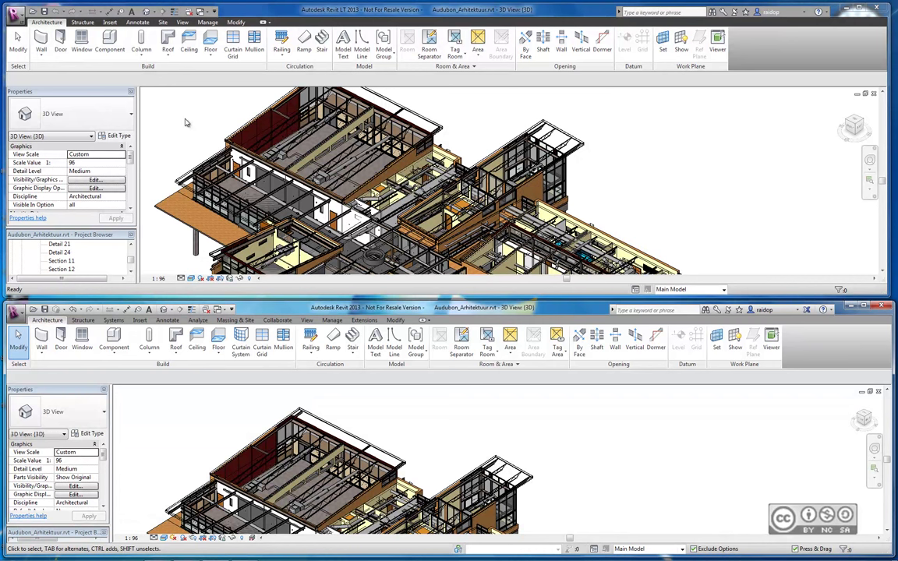
# Step: Show the Modify tab tools in both Revit LT and full Revit 2013
pyautogui.click(235, 22)
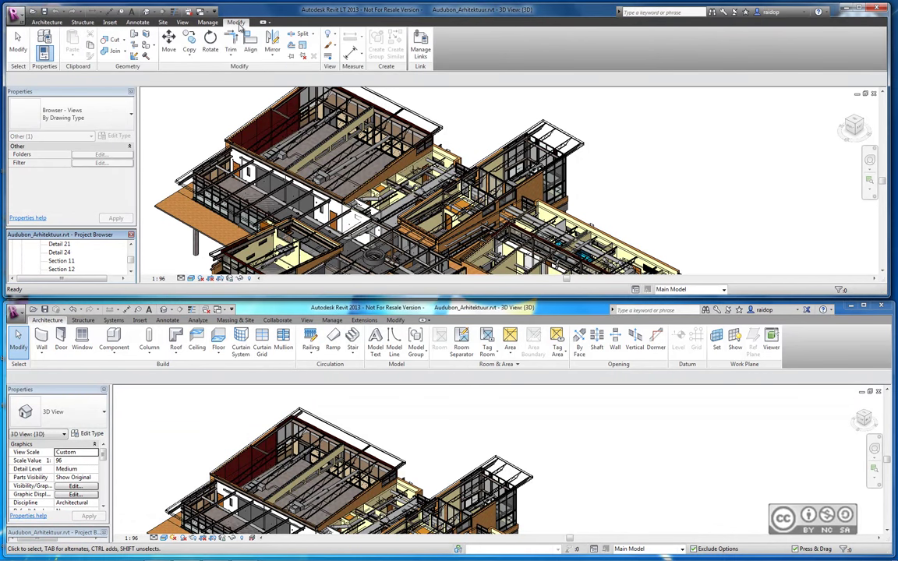
pyautogui.click(395, 321)
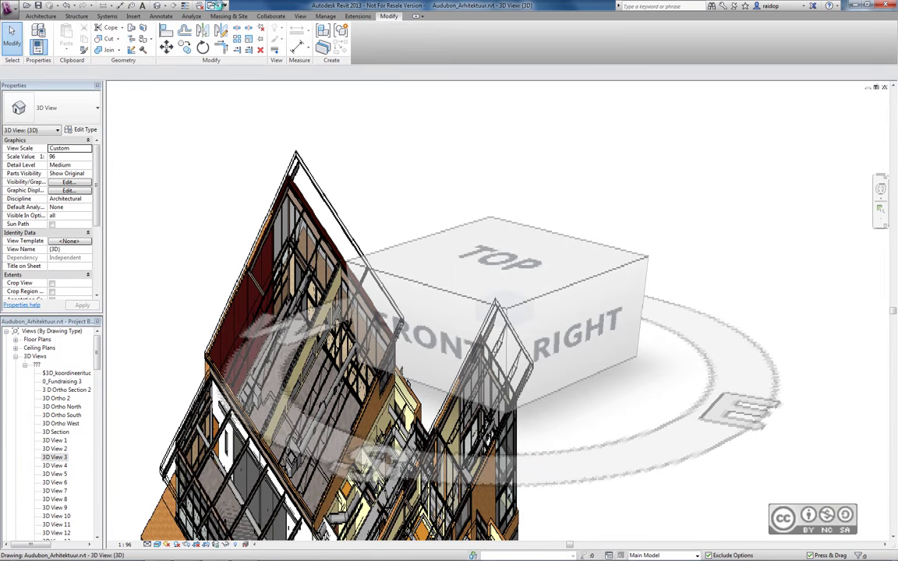
# Step: Switch to the Project1 3D view and select the brick-on-CMU exterior wall
pyautogui.click(215, 5)
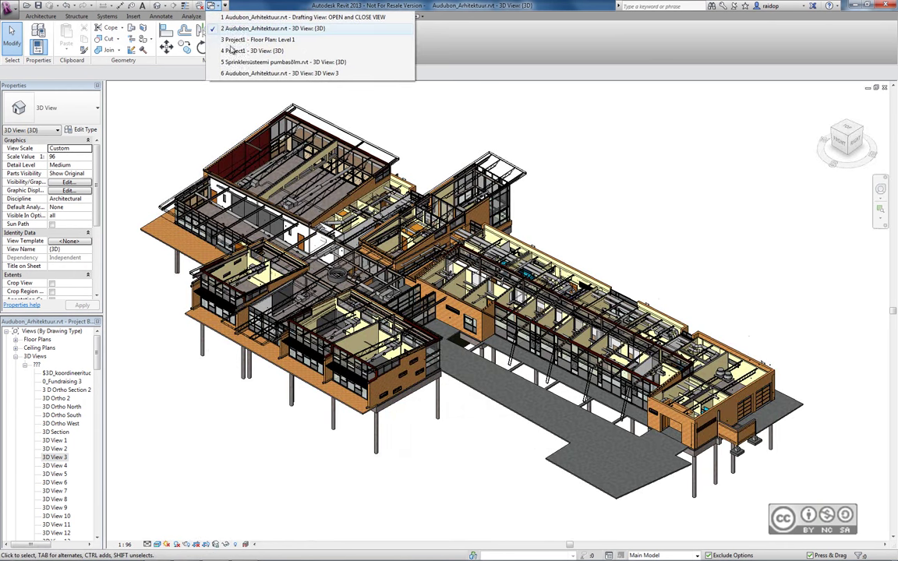
pyautogui.click(234, 50)
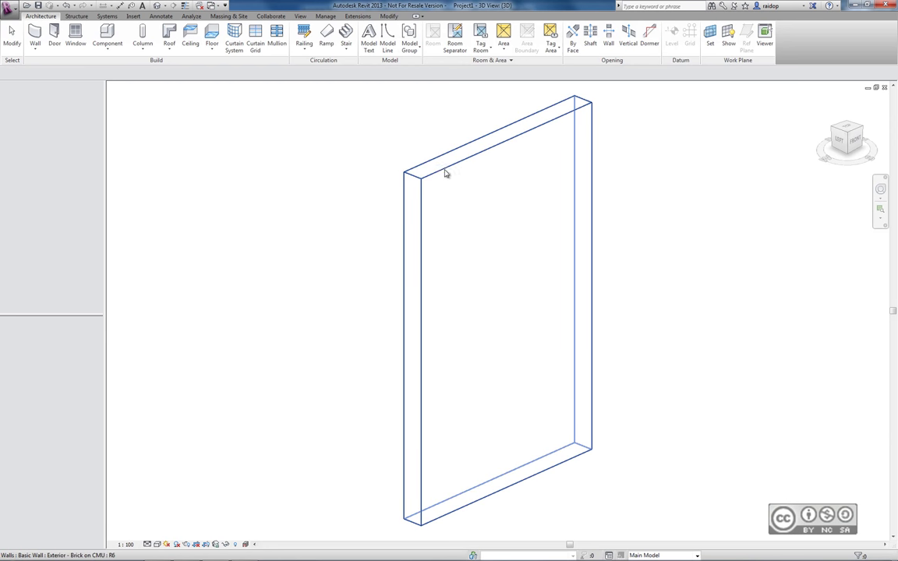
pyautogui.click(520, 184)
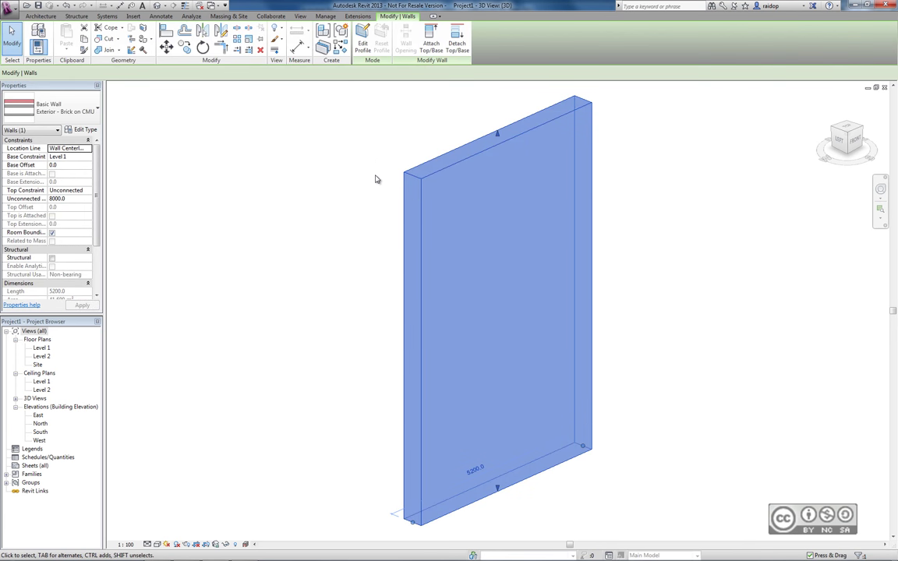
# Step: Create Parts from the wall, then select its outer layer part
pyautogui.click(322, 48)
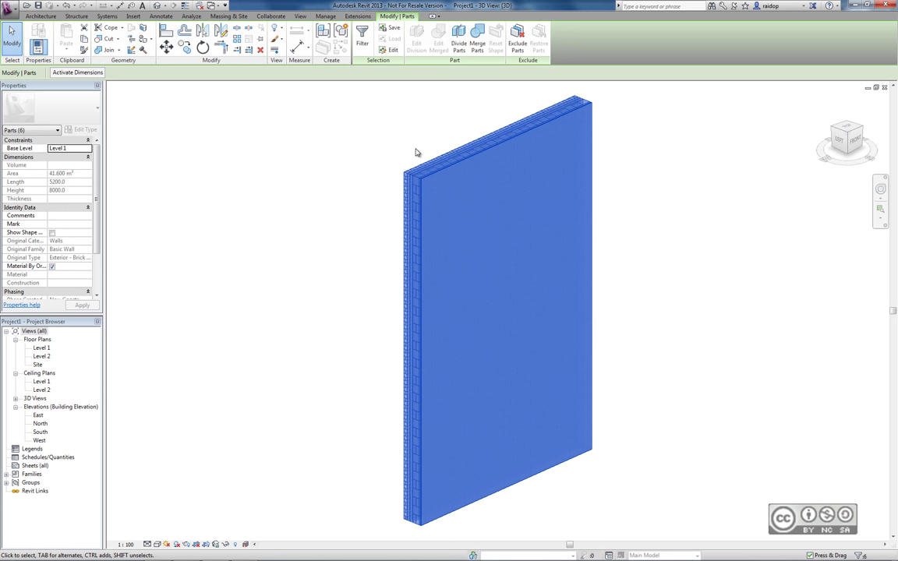
pyautogui.press('Escape')
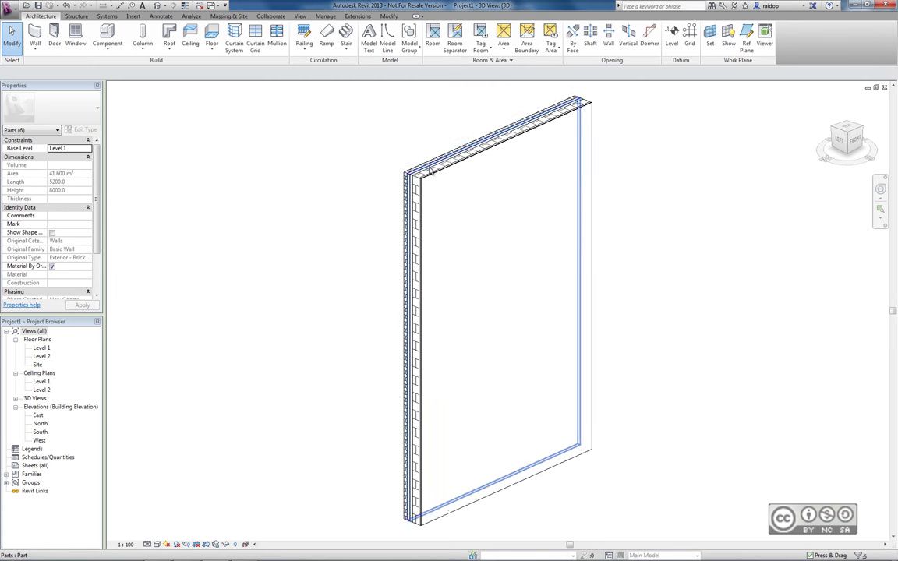
pyautogui.click(433, 176)
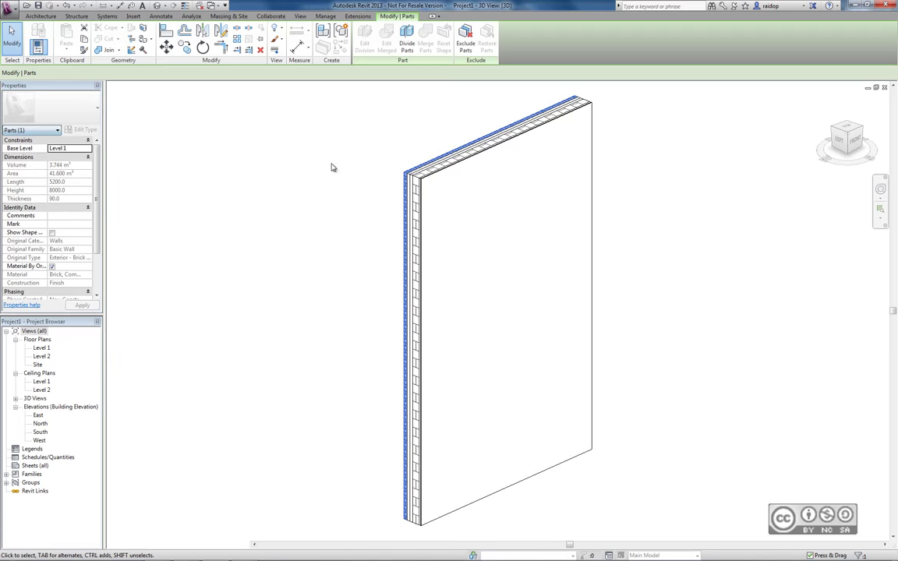
pyautogui.click(41, 131)
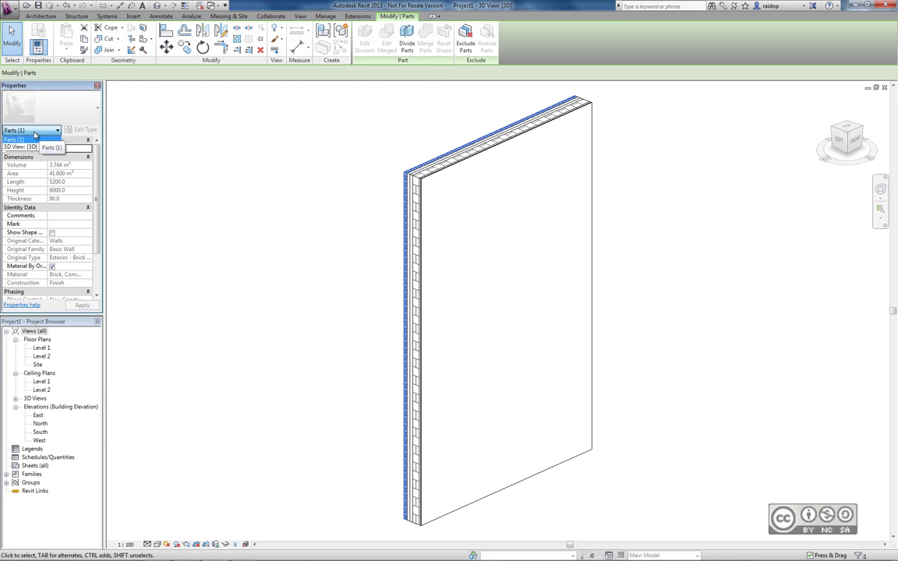
pyautogui.click(24, 147)
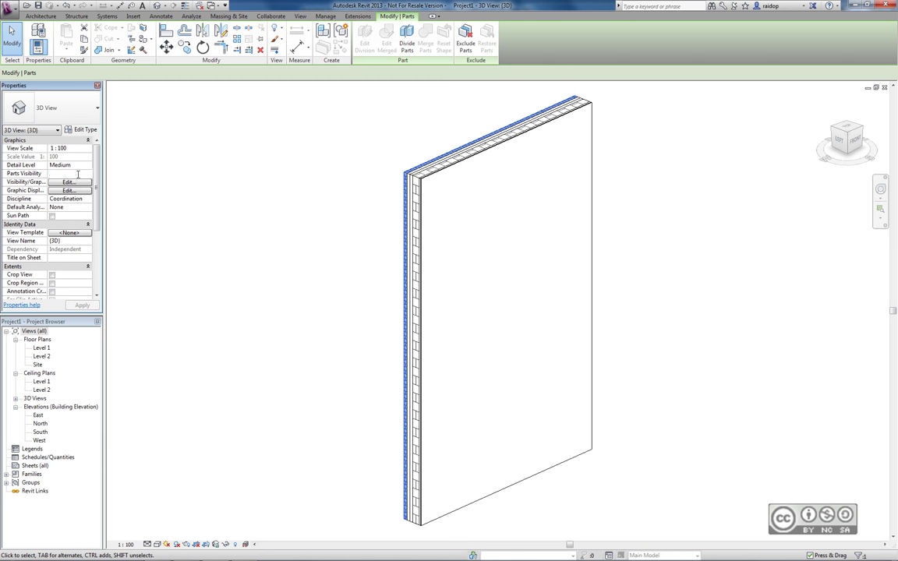
pyautogui.click(69, 173)
pyautogui.click(72, 181)
pyautogui.scroll(-1, 72, 181)
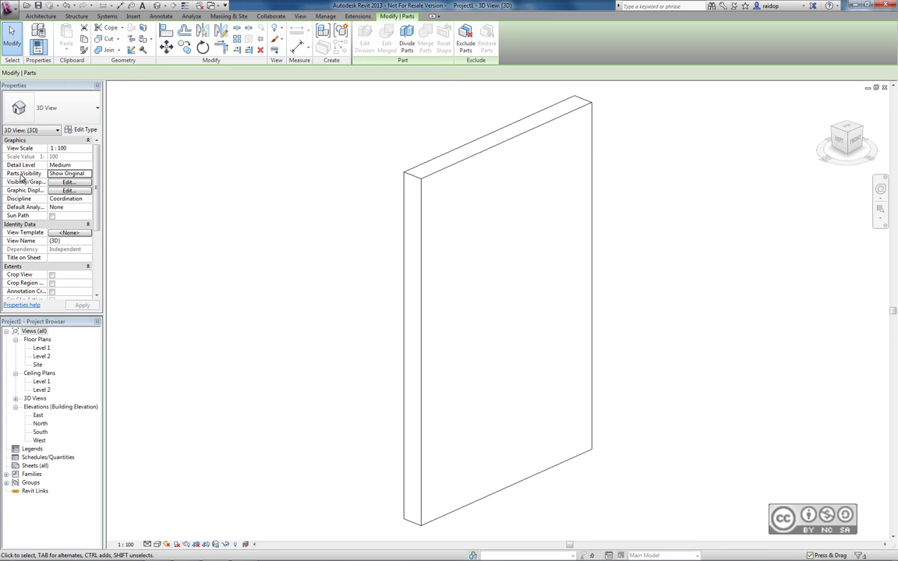
pyautogui.click(67, 173)
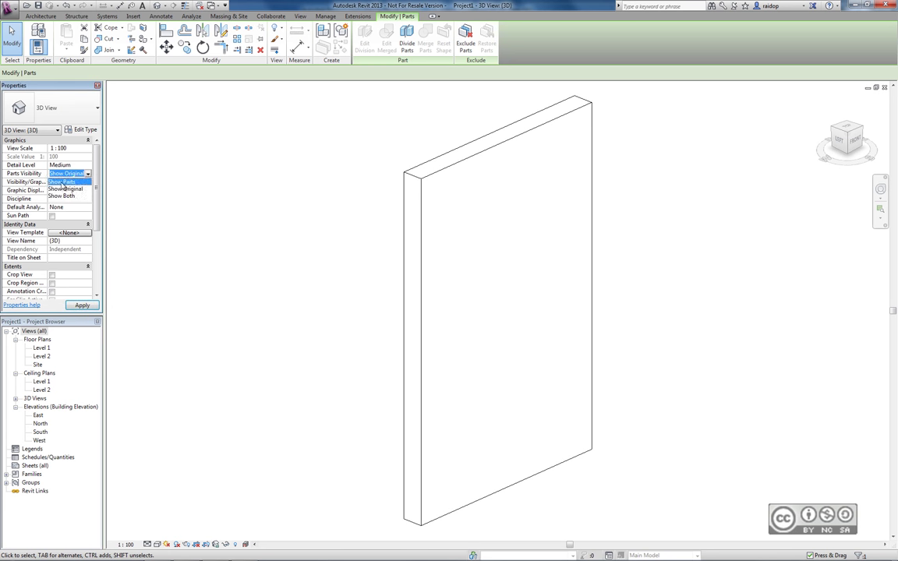
pyautogui.click(64, 181)
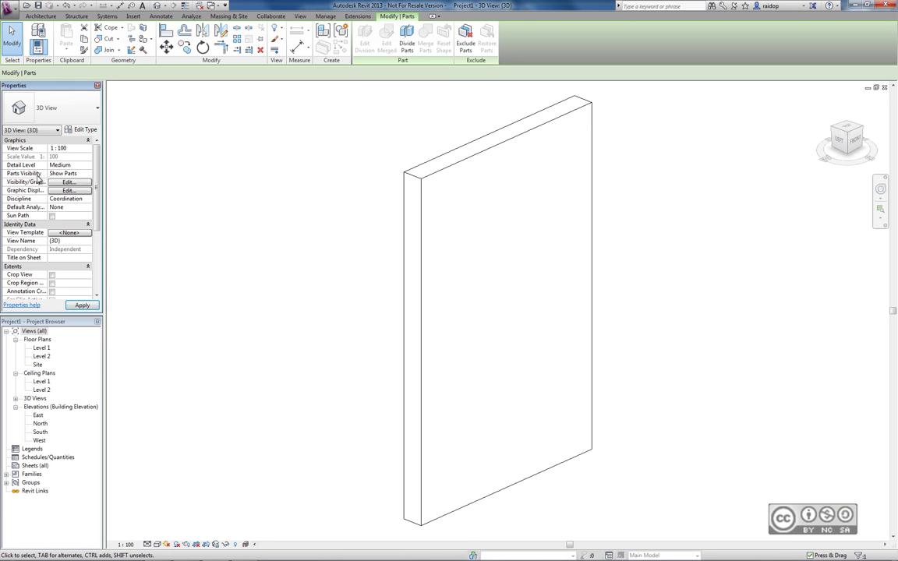
pyautogui.click(387, 161)
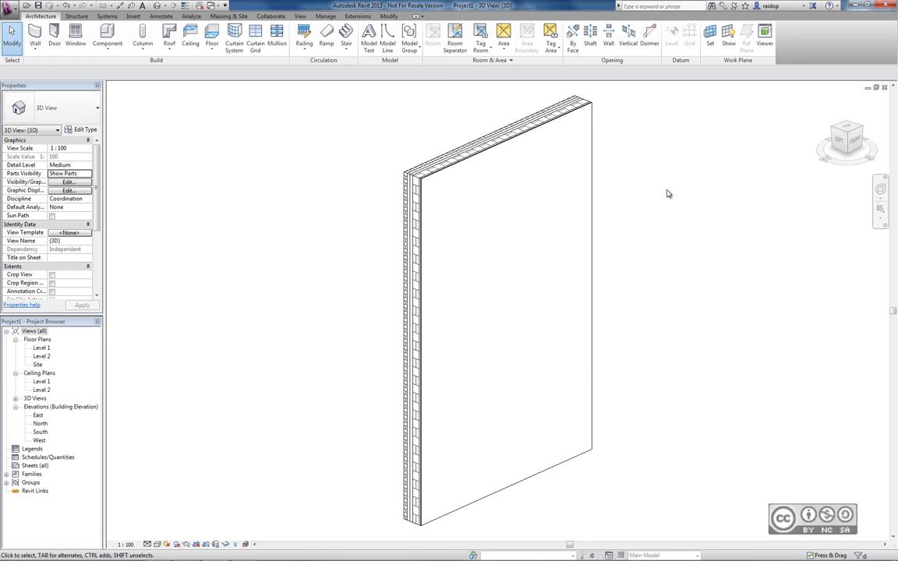
# Step: Start Divide Parts on the front finish part with Level 1 as the sketch work plane
pyautogui.click(491, 150)
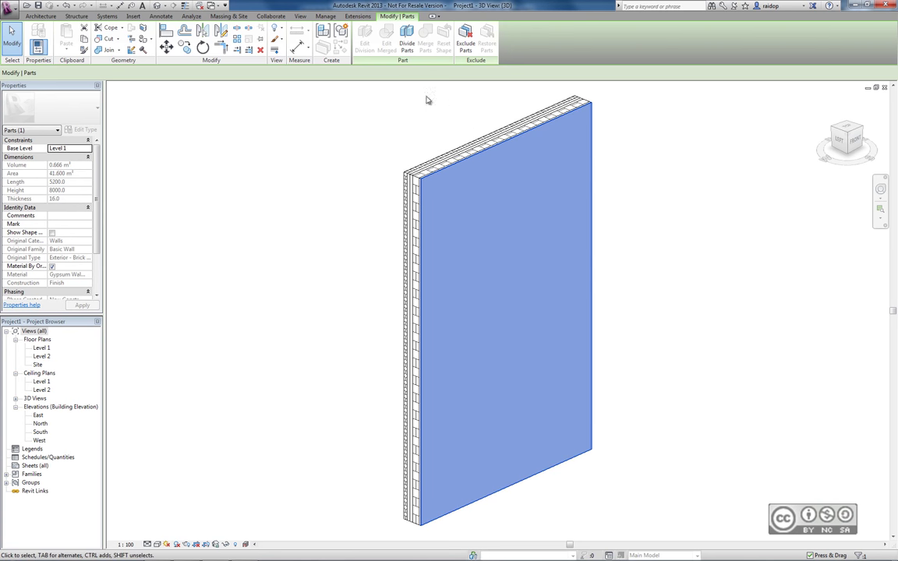
pyautogui.click(407, 40)
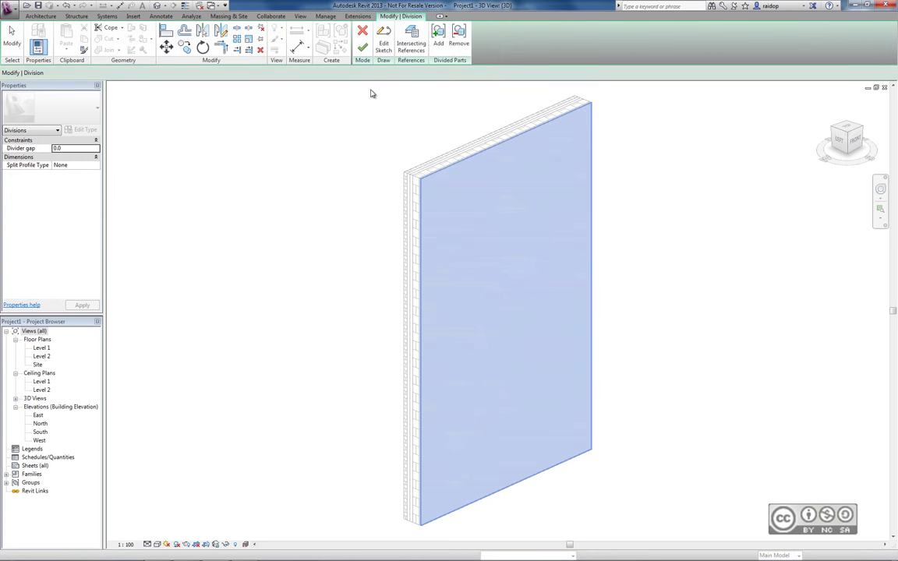
pyautogui.click(385, 41)
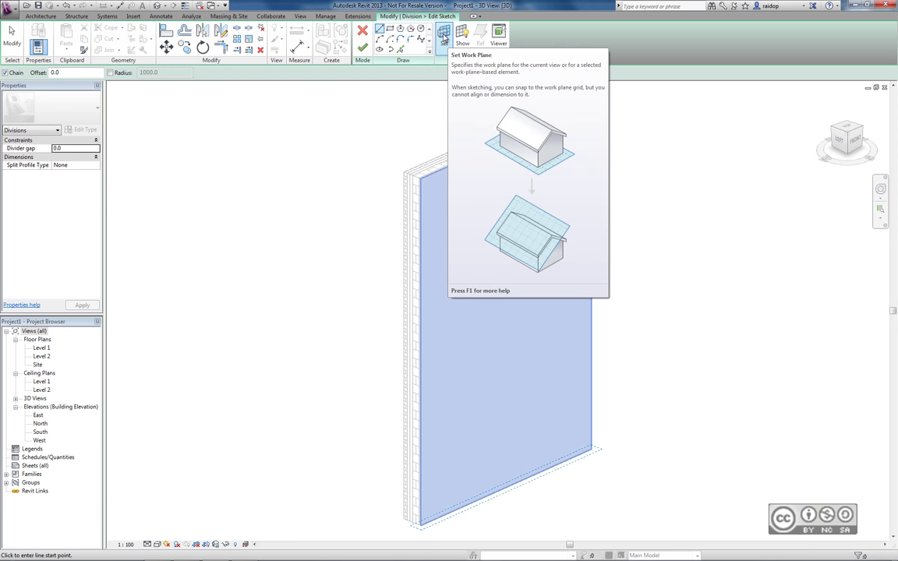
pyautogui.click(444, 38)
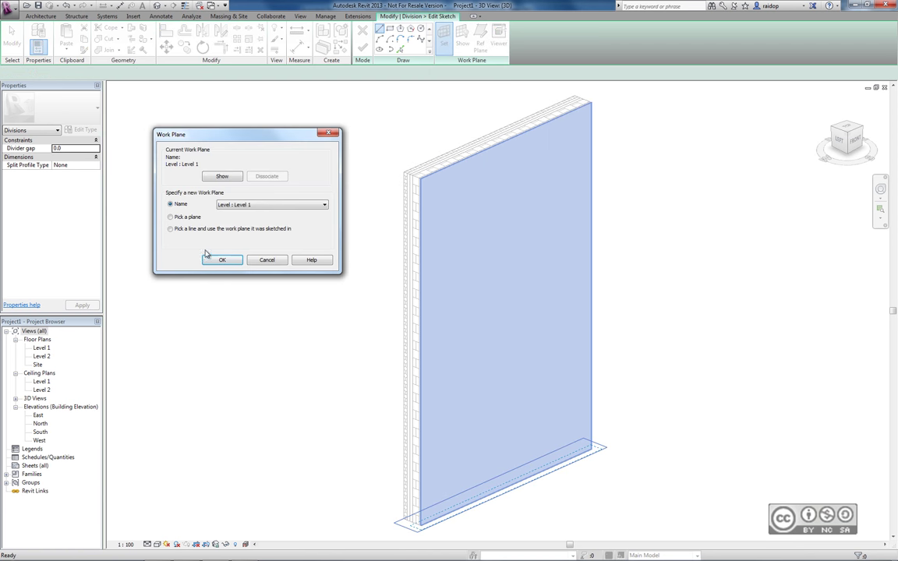
pyautogui.click(170, 204)
pyautogui.press('Return')
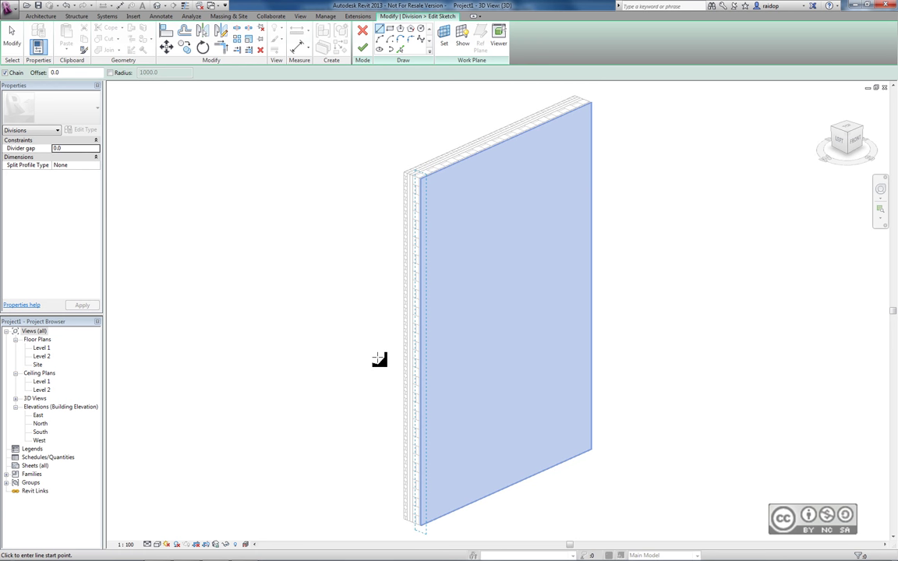
# Step: Sketch a sloping cut line across the wall and finish the division
pyautogui.click(373, 357)
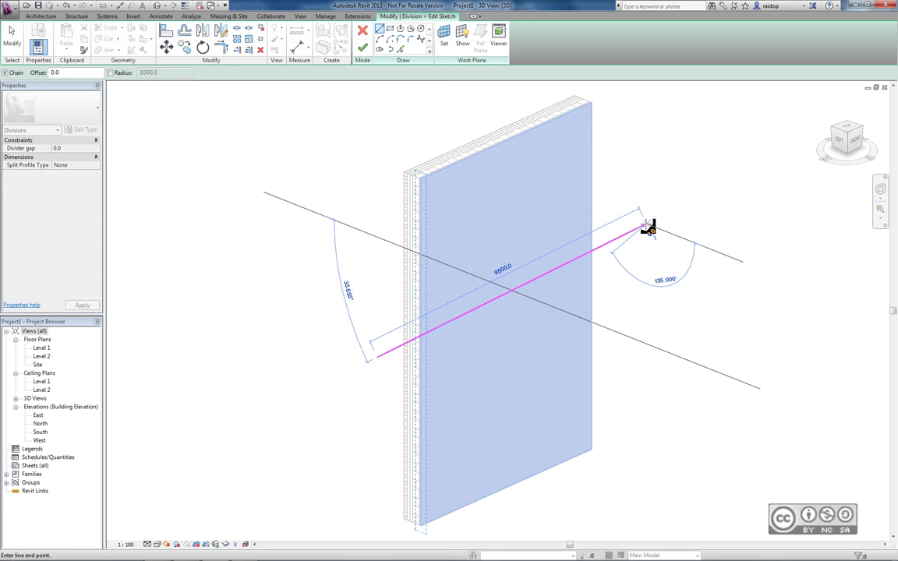
pyautogui.click(648, 226)
pyautogui.click(362, 48)
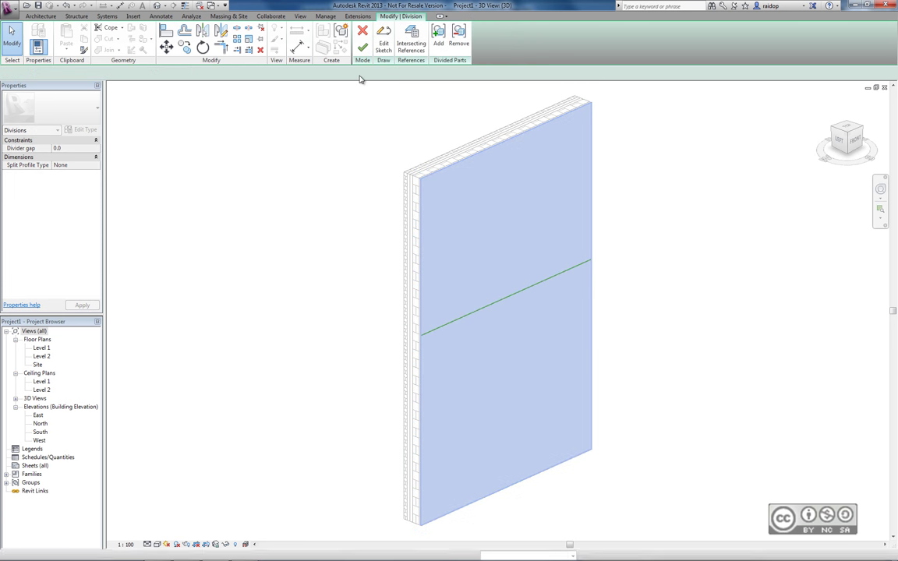
pyautogui.click(363, 49)
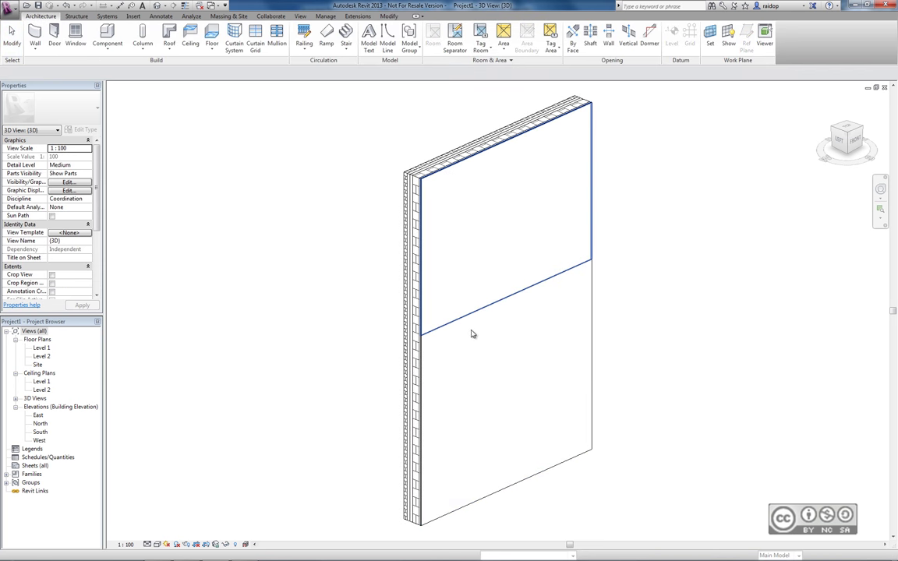
# Step: Turn on Show Shape Handles for the upper wall part and drag its left edge rightward
pyautogui.click(427, 301)
pyautogui.click(642, 201)
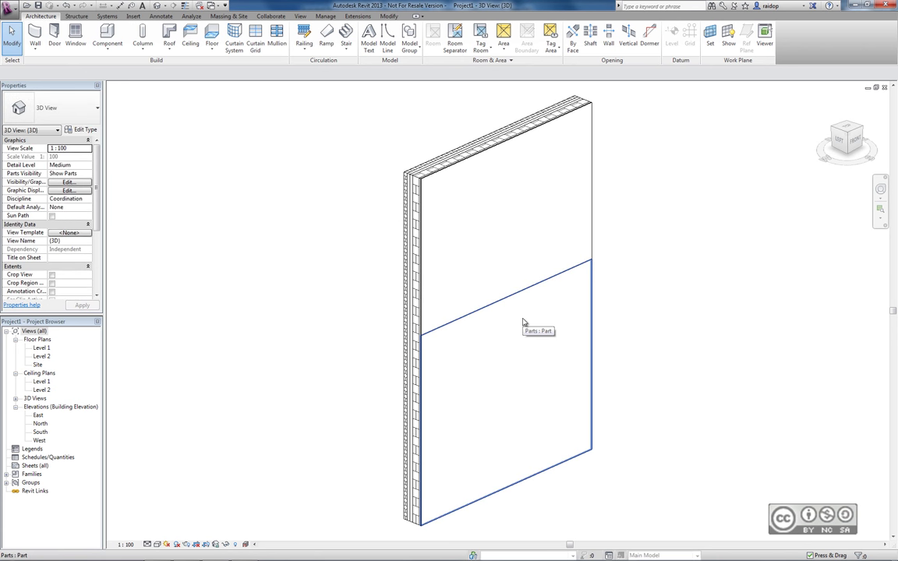
pyautogui.click(483, 159)
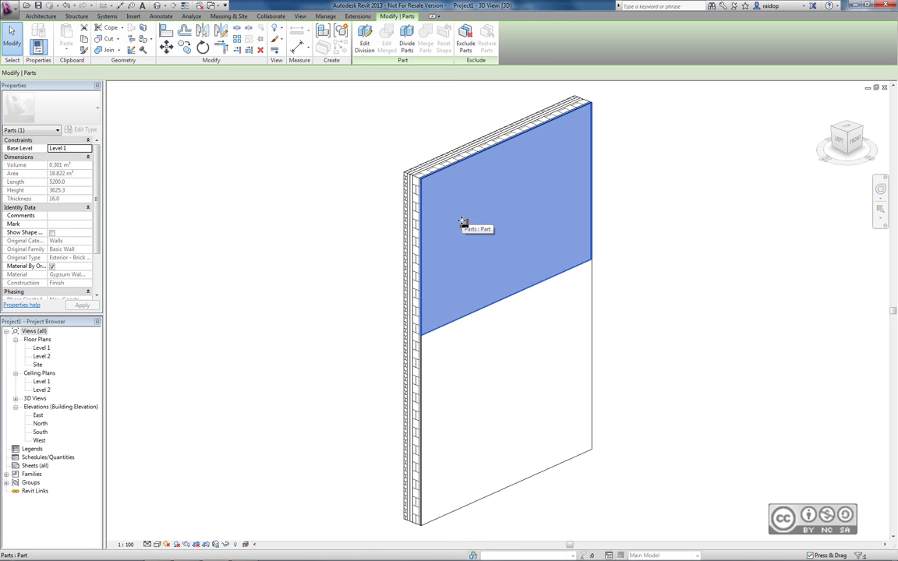
pyautogui.click(52, 233)
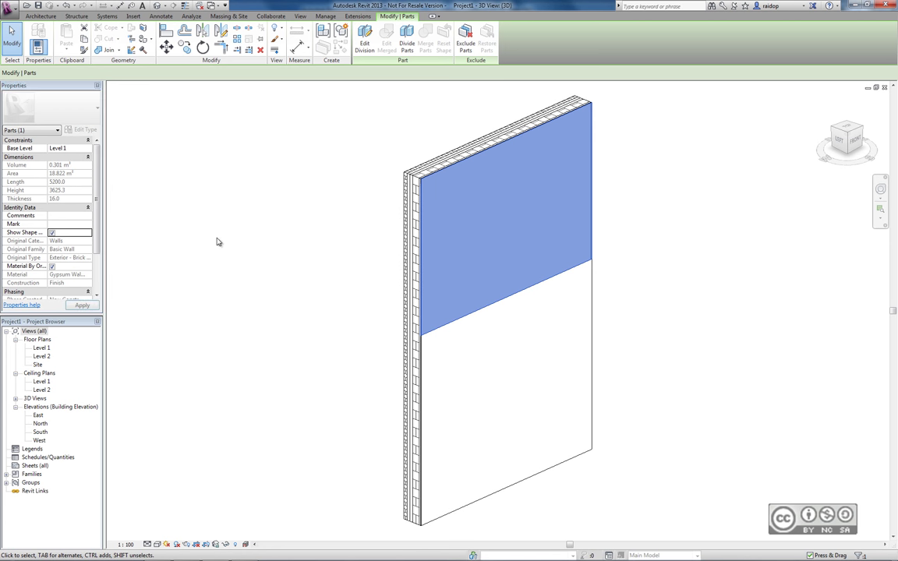
pyautogui.moveTo(421, 249); pyautogui.dragTo(475, 245)
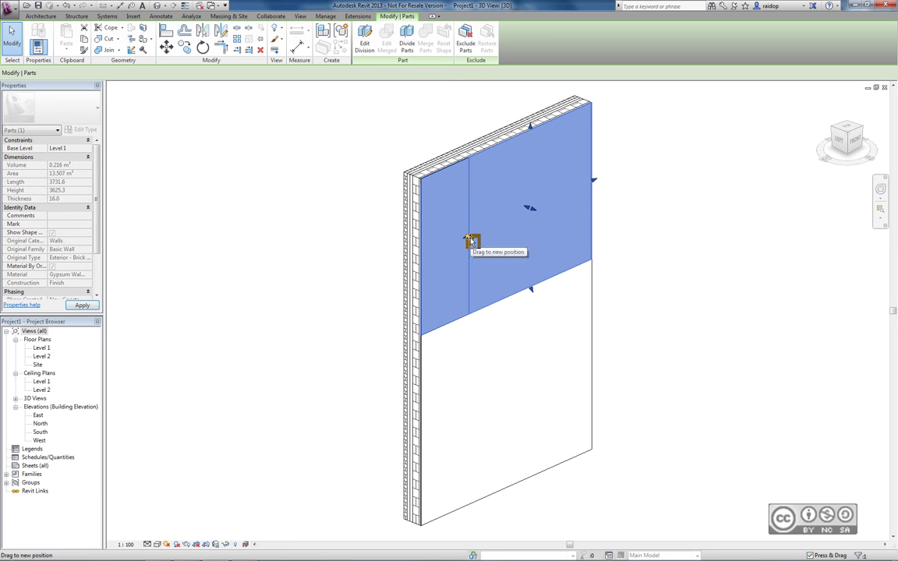
pyautogui.press('Escape')
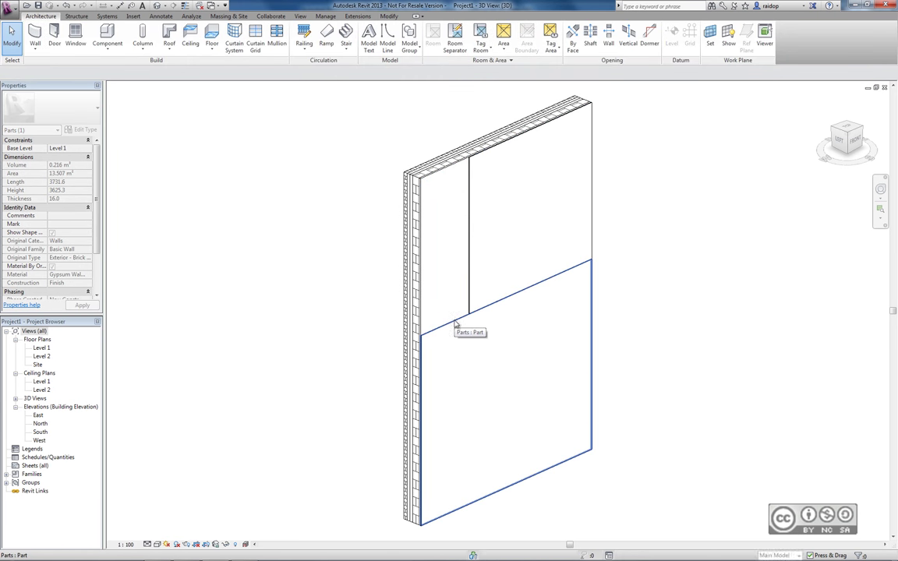
pyautogui.press('Escape')
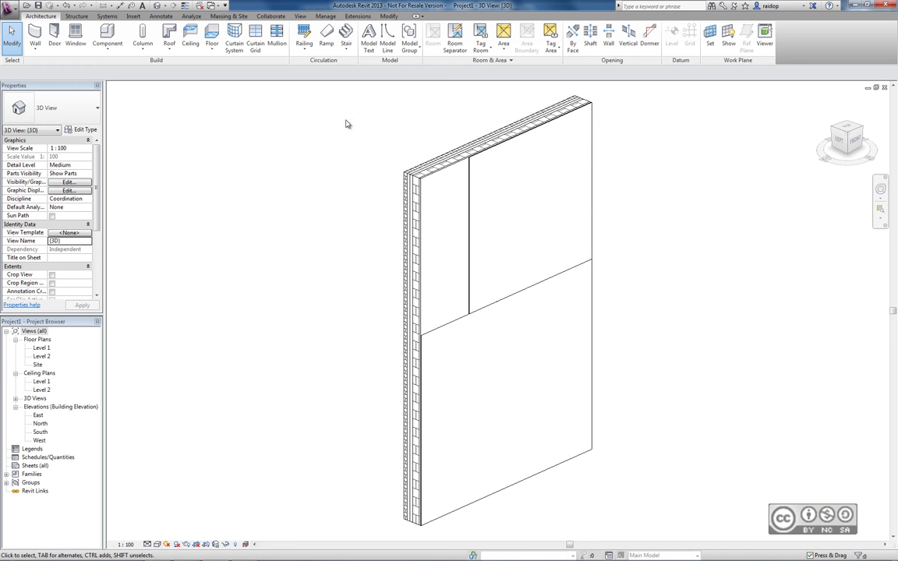
pyautogui.click(389, 16)
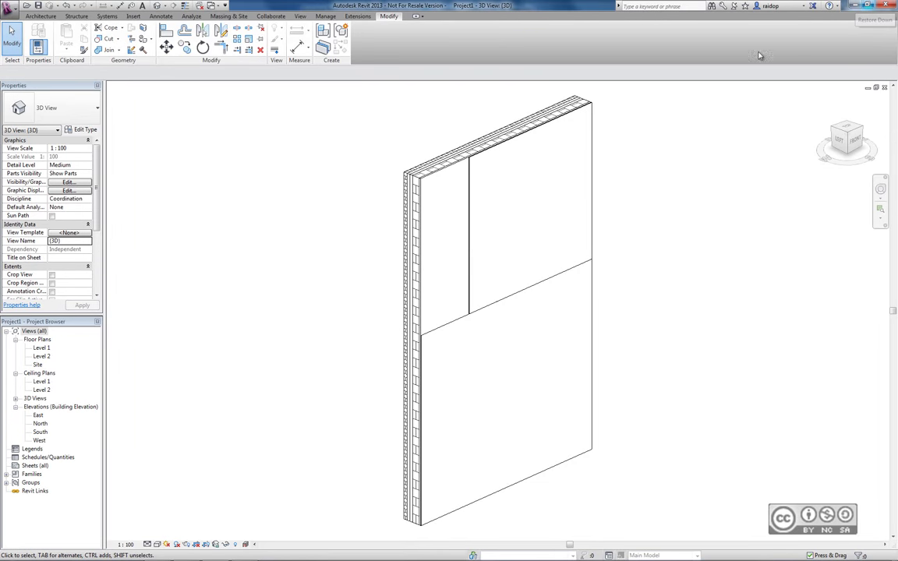
# Step: Switch to the Audubon_Arhitektuur.rvt 3D view and restore down the Revit 2013 window
pyautogui.click(217, 6)
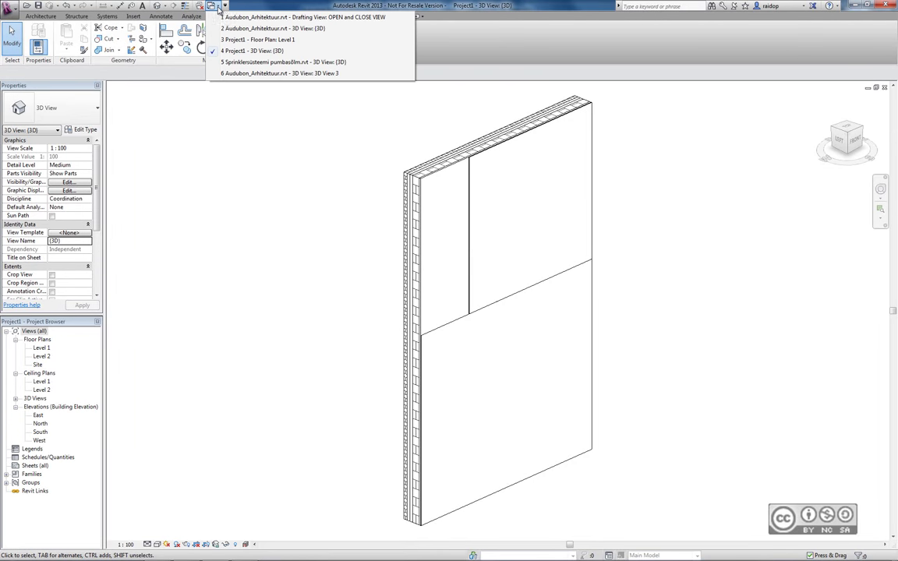
pyautogui.click(273, 28)
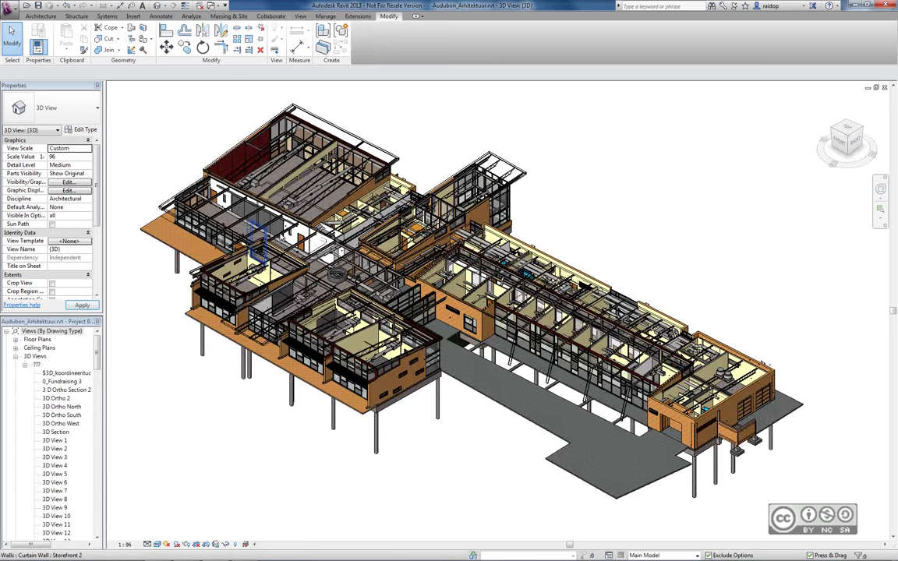
pyautogui.click(867, 6)
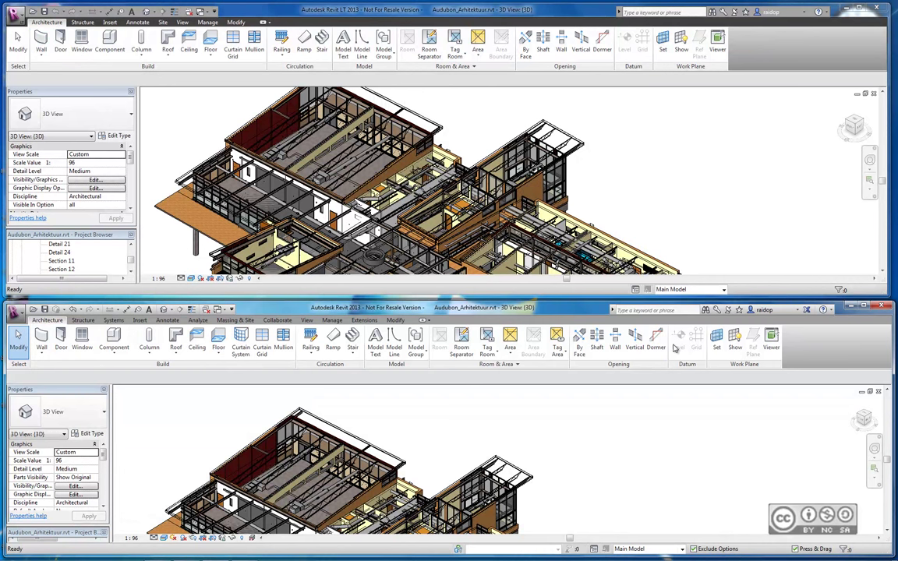
# Step: Show Structure tools in both Revit LT and Revit 2013, then Massing & Site in Revit 2013
pyautogui.click(82, 23)
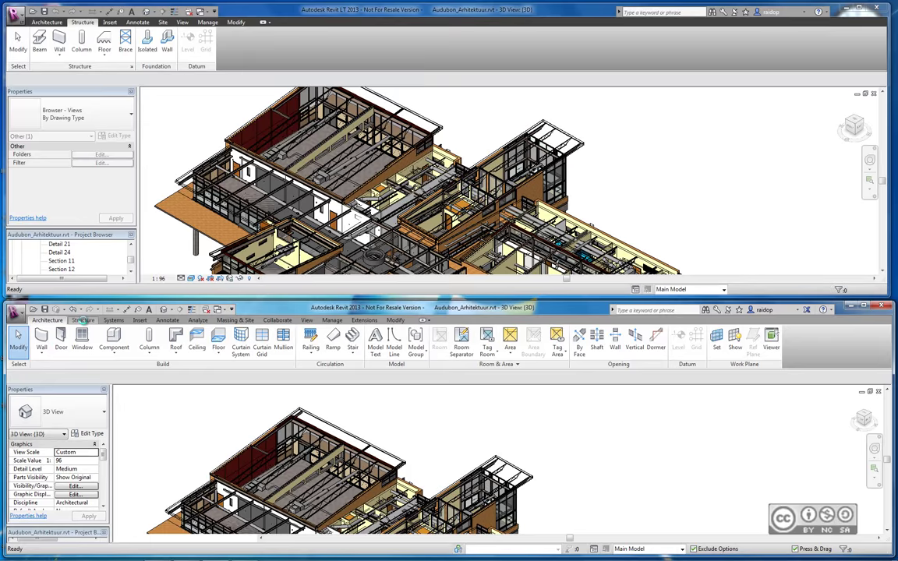
pyautogui.click(83, 320)
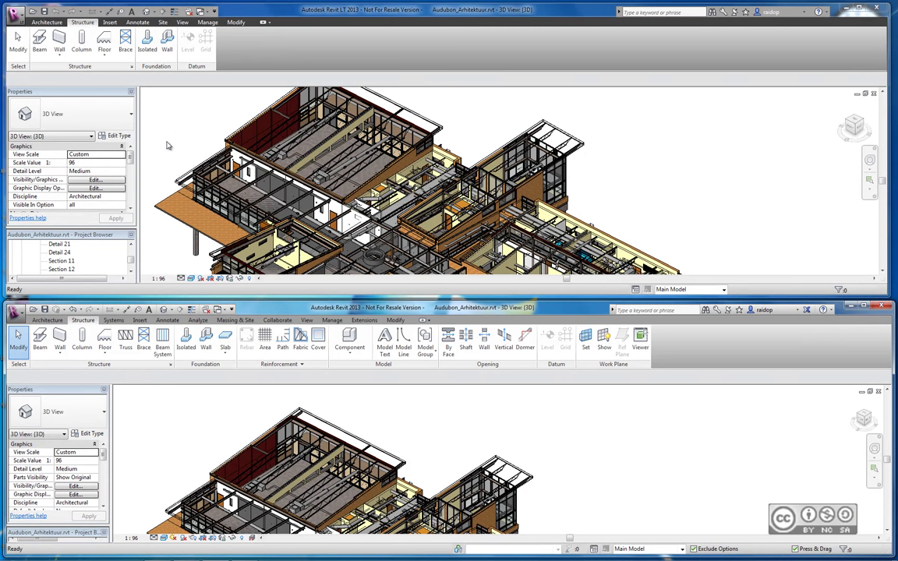
pyautogui.click(230, 322)
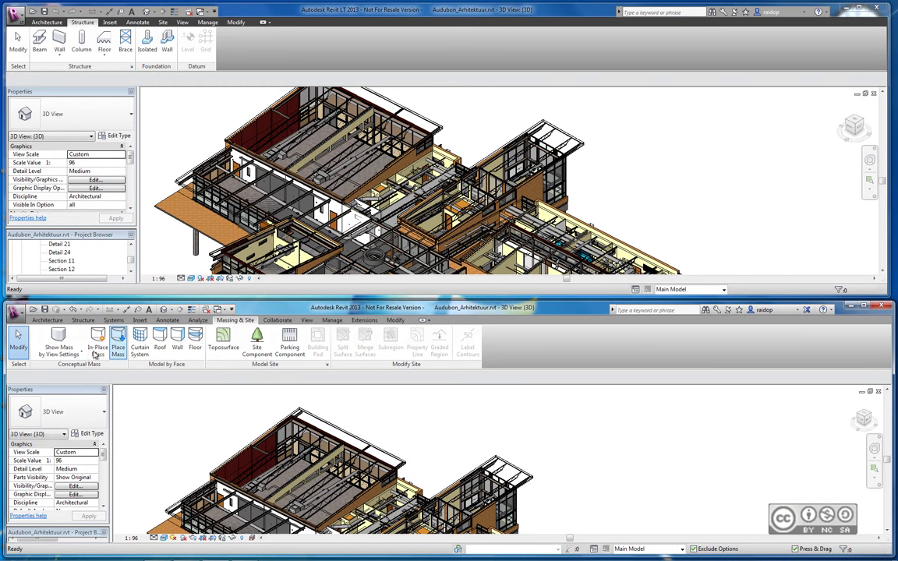
# Step: Show the Model In-Place option under the Architecture tab's Component dropdown, then close it
pyautogui.click(45, 320)
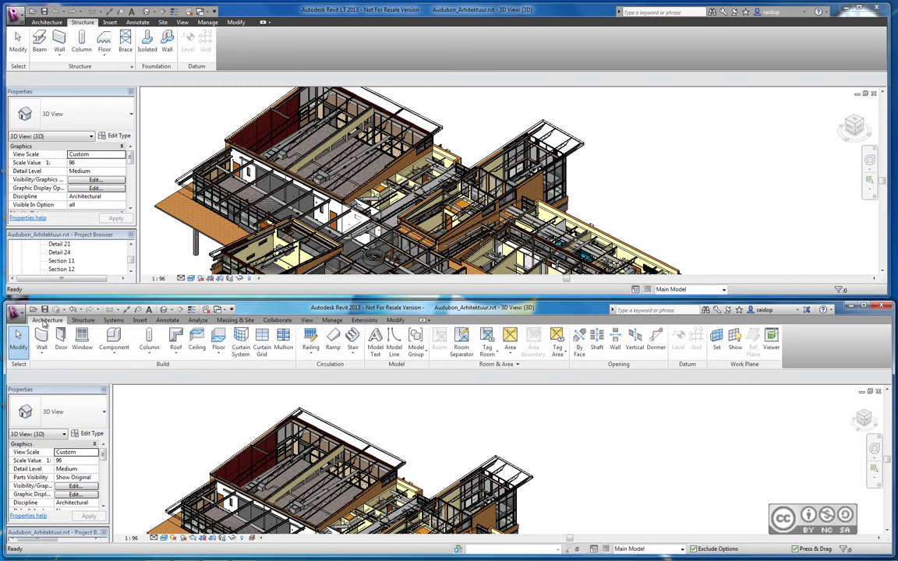
pyautogui.click(119, 355)
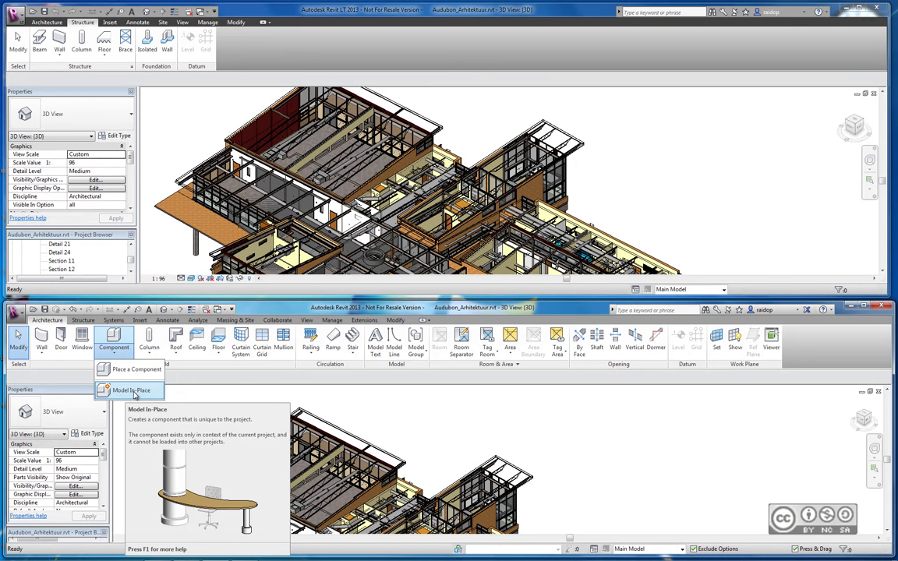
pyautogui.click(304, 312)
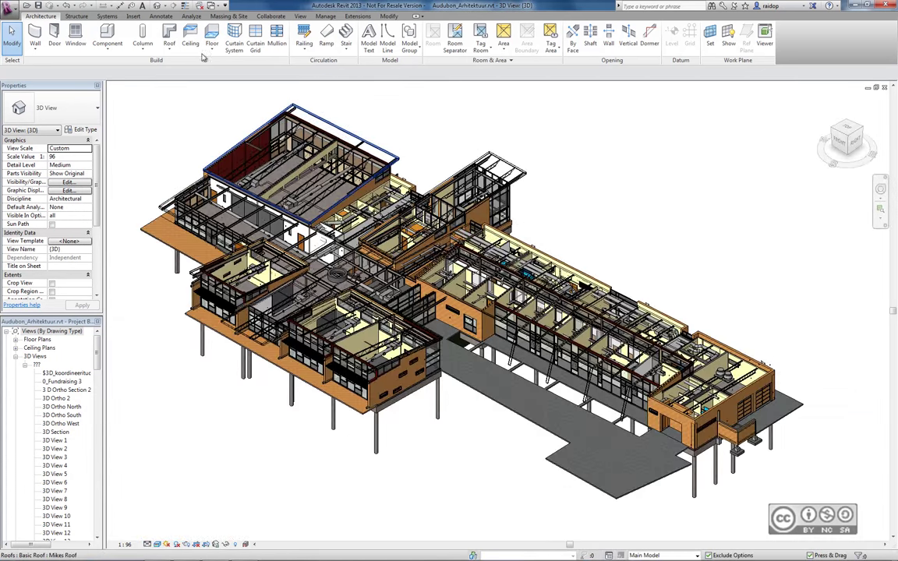
pyautogui.click(212, 6)
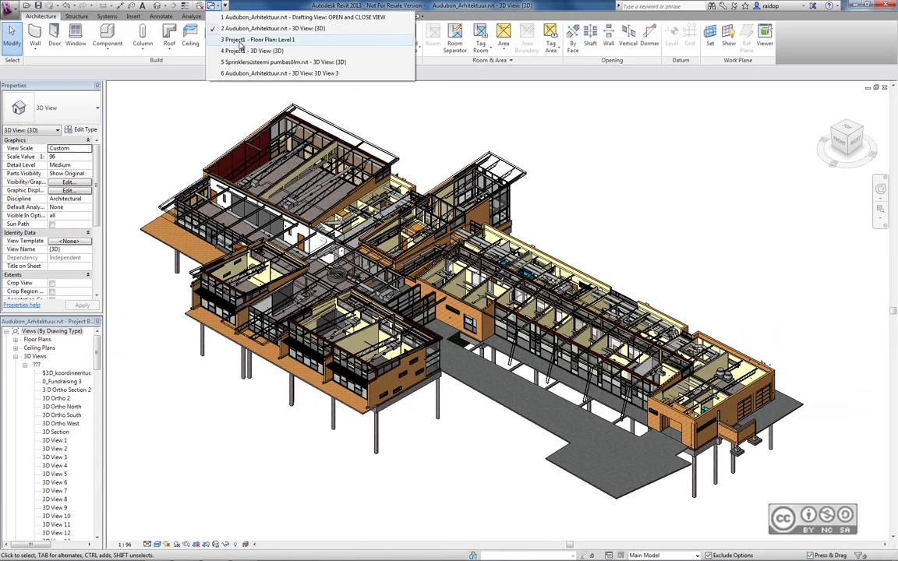
# Step: In the Project1 3D view, start an in-place mass named Mass 1
pyautogui.click(241, 50)
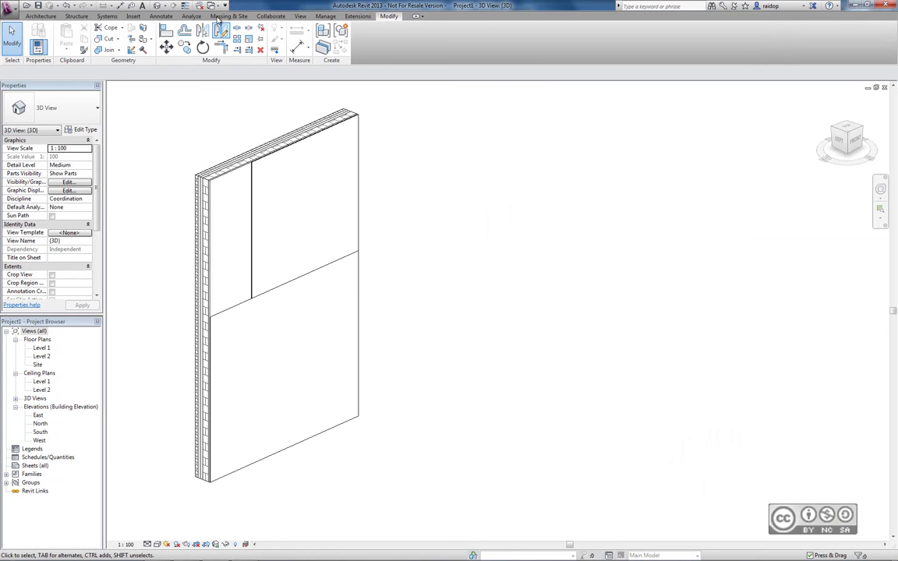
pyautogui.click(220, 17)
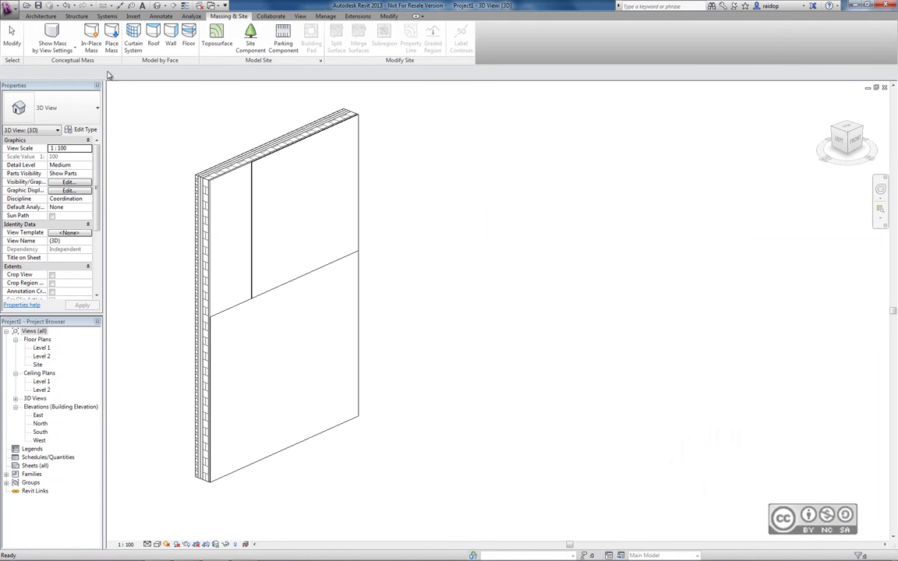
pyautogui.click(90, 37)
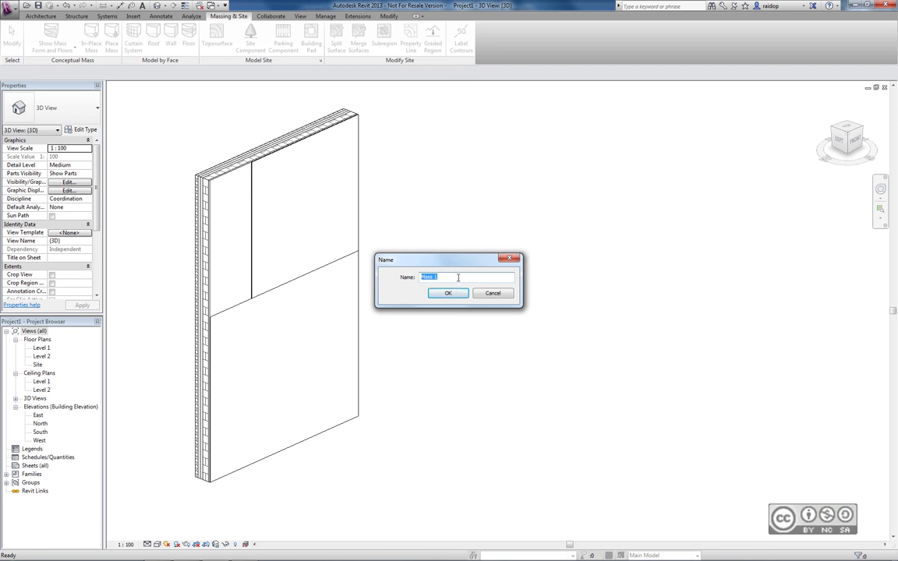
pyautogui.click(449, 295)
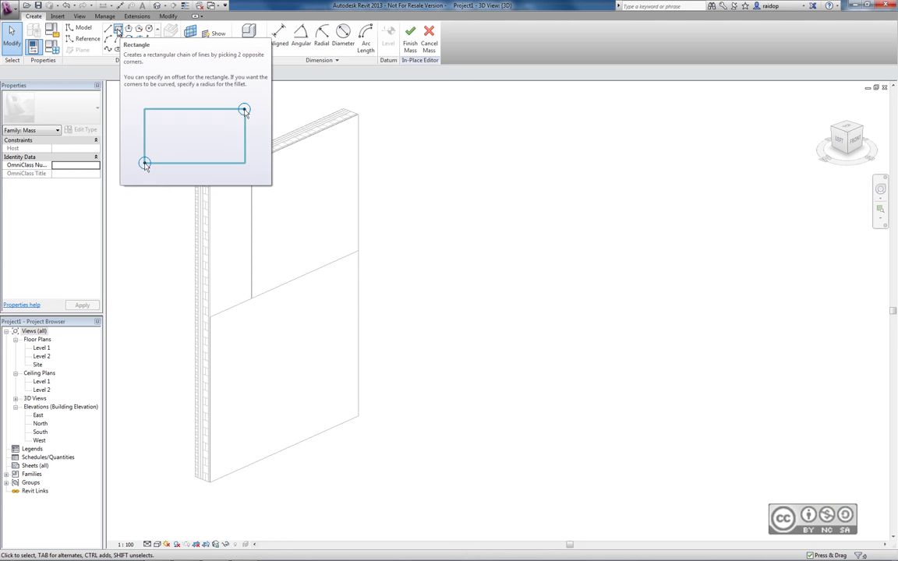
# Step: Sketch a rectangle, extrude it into a solid form, and finish the mass
pyautogui.click(118, 29)
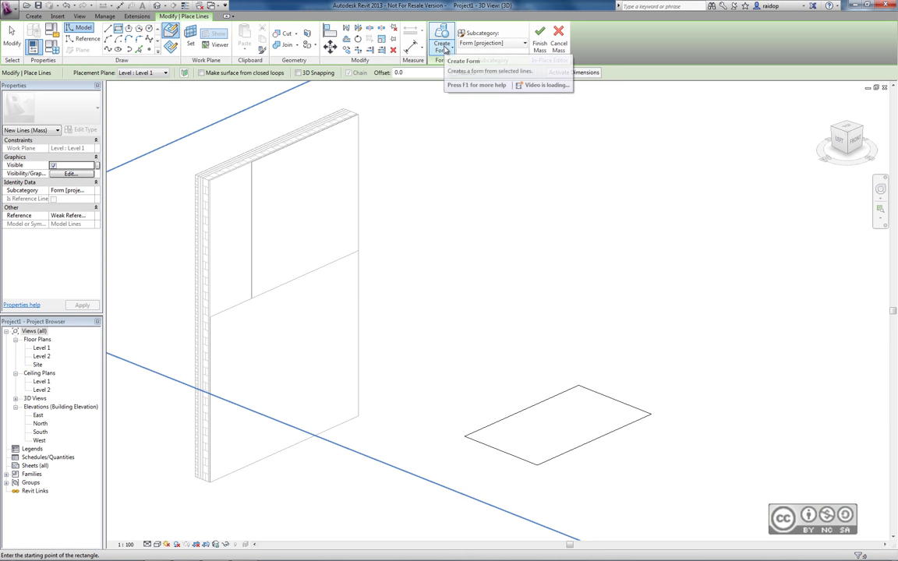
pyautogui.click(446, 49)
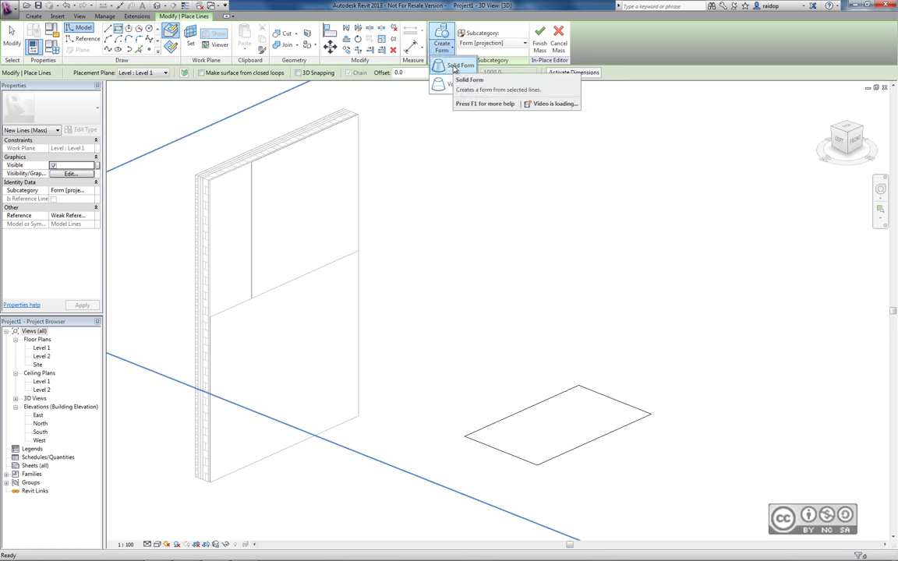
pyautogui.click(453, 94)
pyautogui.click(517, 210)
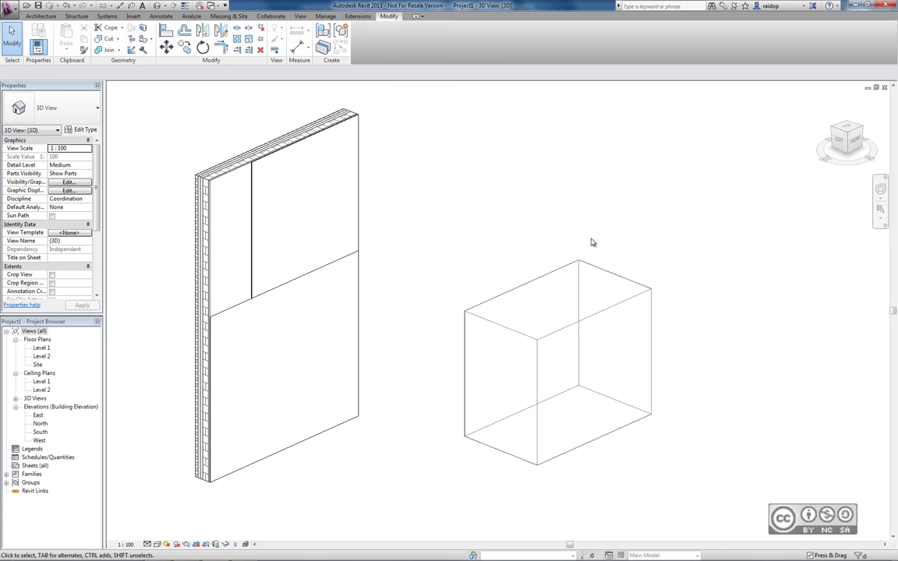
# Step: Start an in-place mass from Massing & Site, then cancel it without changes
pyautogui.click(221, 16)
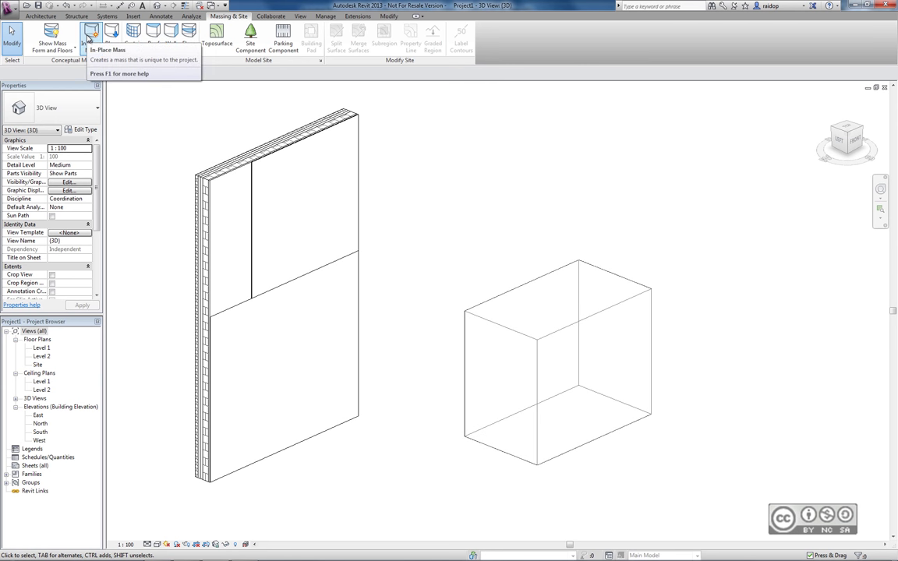
pyautogui.click(91, 35)
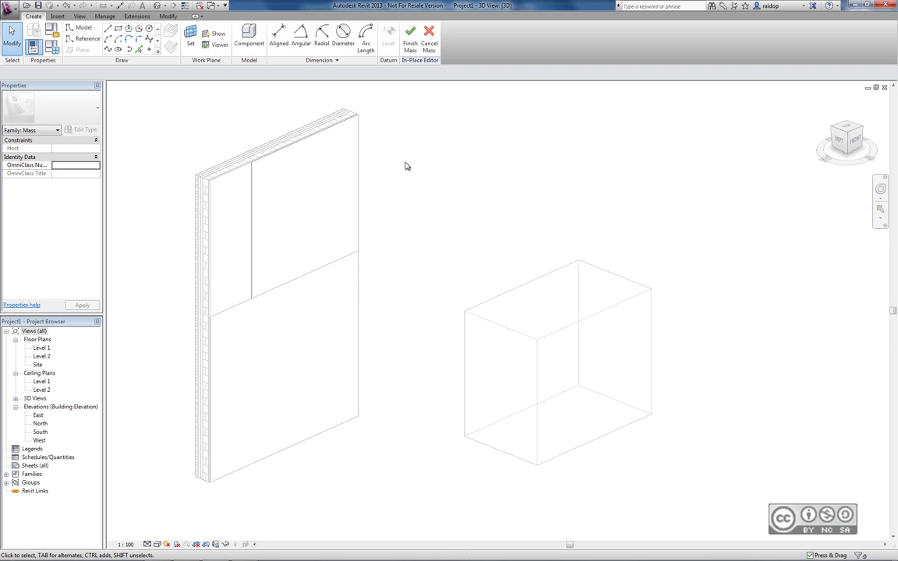
pyautogui.click(410, 35)
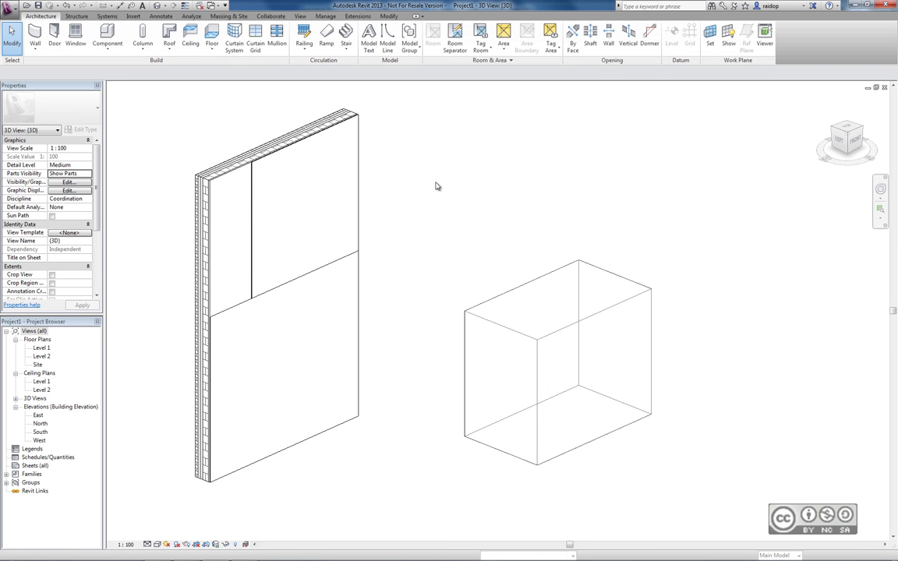
# Step: Begin a Model In-Place family in the Furniture category, accepting the name Furniture 1
pyautogui.click(107, 43)
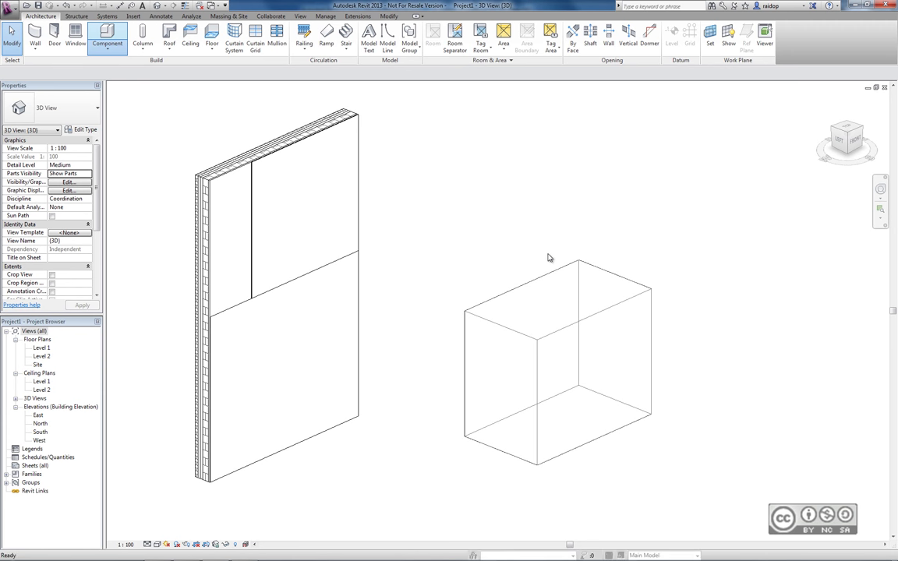
pyautogui.moveTo(513, 218)
pyautogui.mouseDown()
pyautogui.moveTo(511, 272)
pyautogui.moveTo(513, 238)
pyautogui.mouseUp()
pyautogui.click(402, 252)
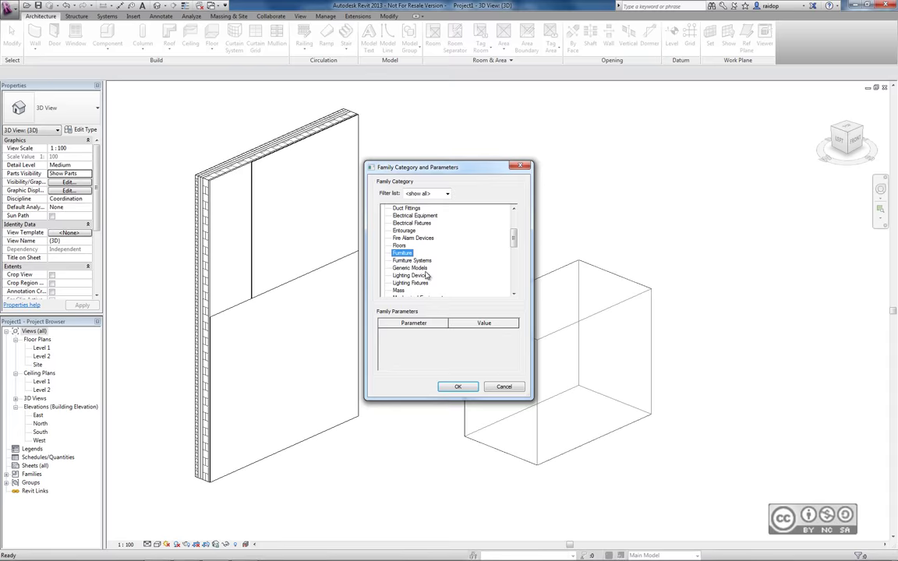
pyautogui.click(458, 387)
pyautogui.click(448, 294)
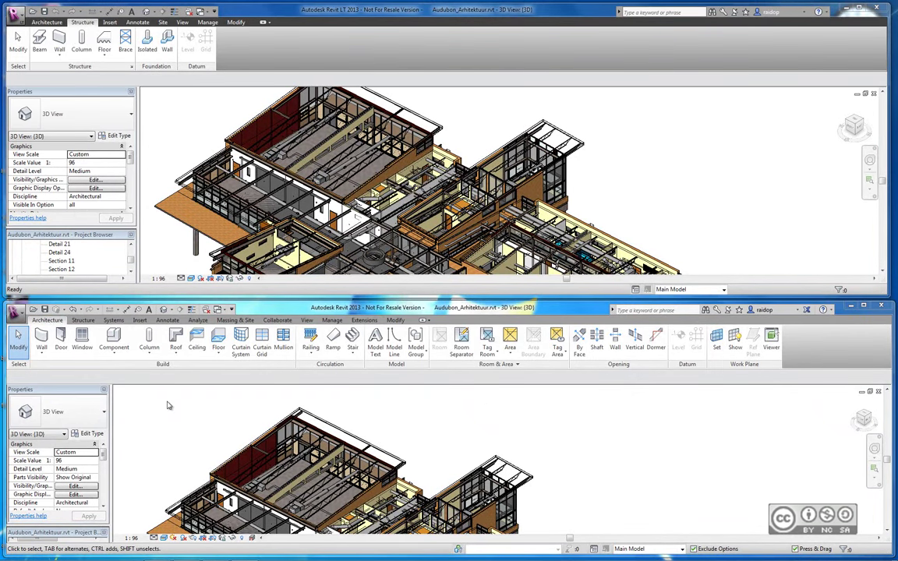
# Step: Compare full Revit's Structure, Systems and Insert tabs against Revit LT's tool sets
pyautogui.click(84, 322)
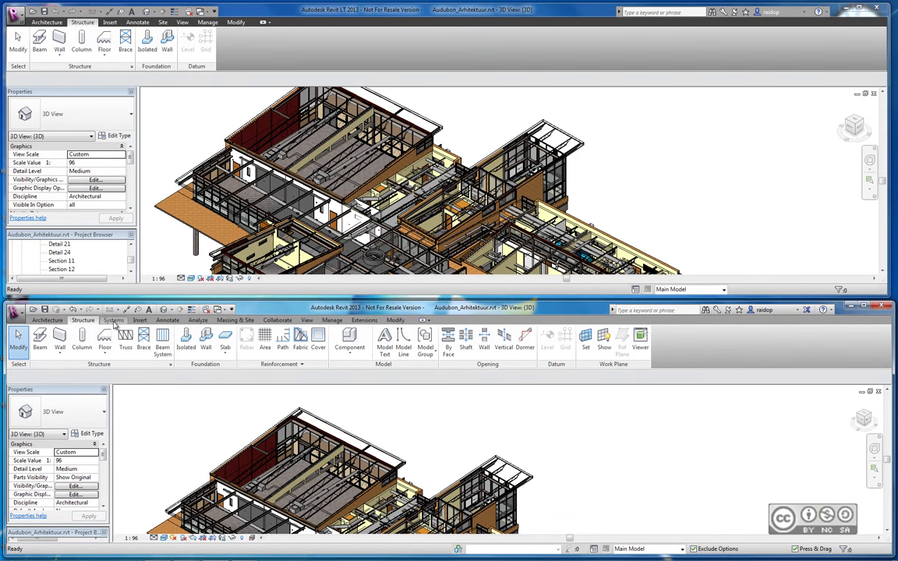
pyautogui.click(113, 323)
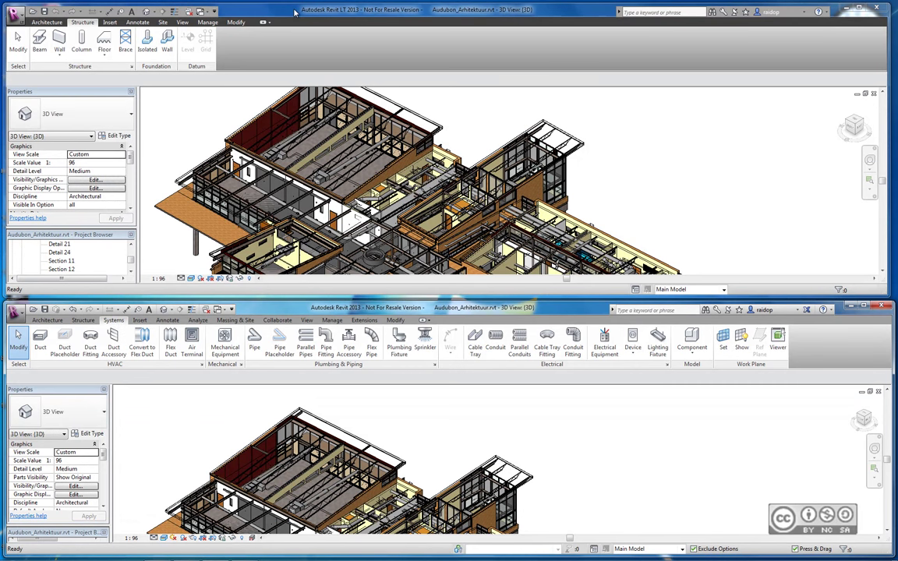
pyautogui.click(111, 23)
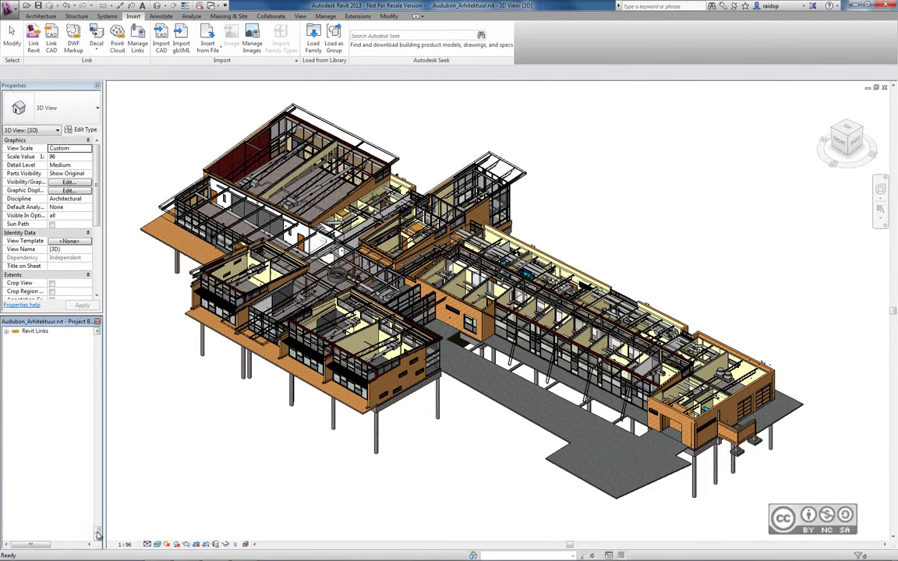
# Step: Expand Revit Links to list Audubon_Konstruktsioon.rvt and Audubon_MEP.rvt, then show the View tools
pyautogui.scroll(-1, 90, 460)
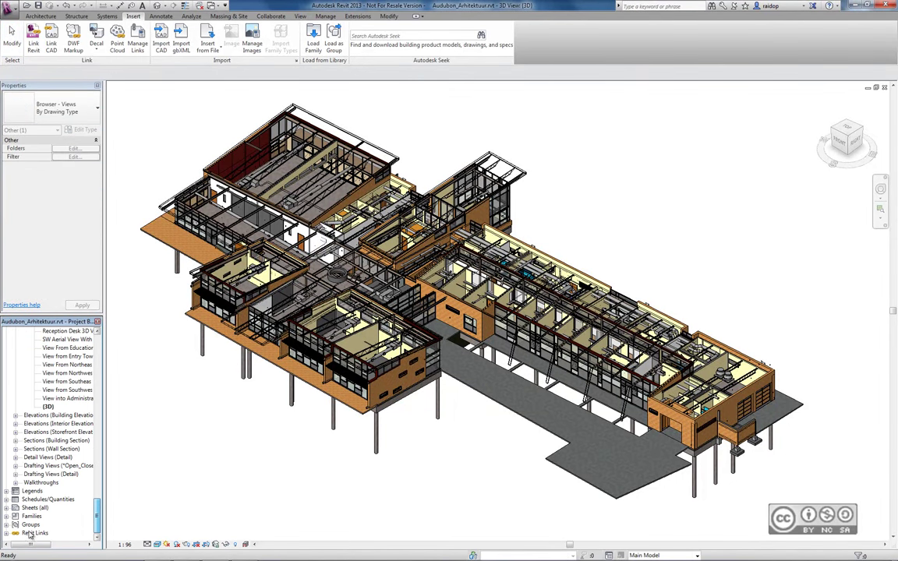
pyautogui.click(7, 534)
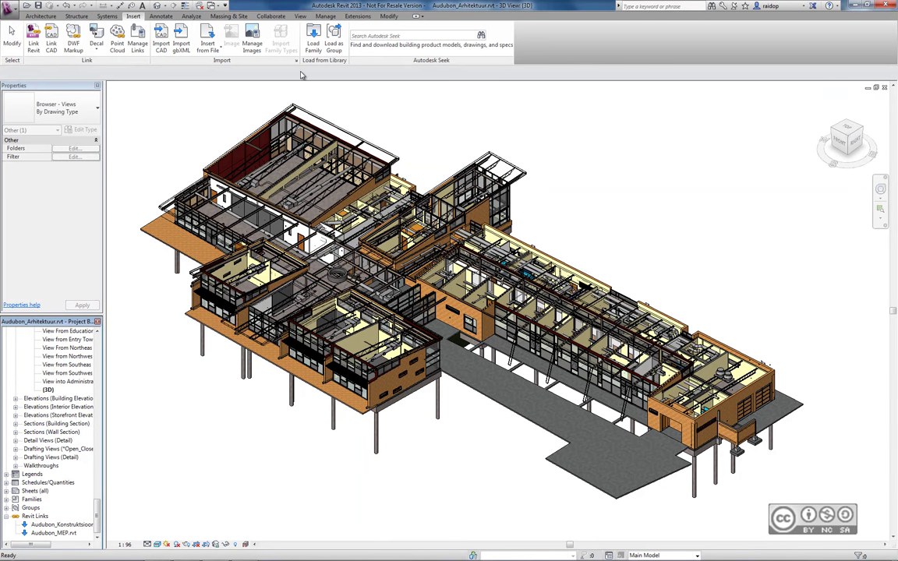
pyautogui.click(301, 17)
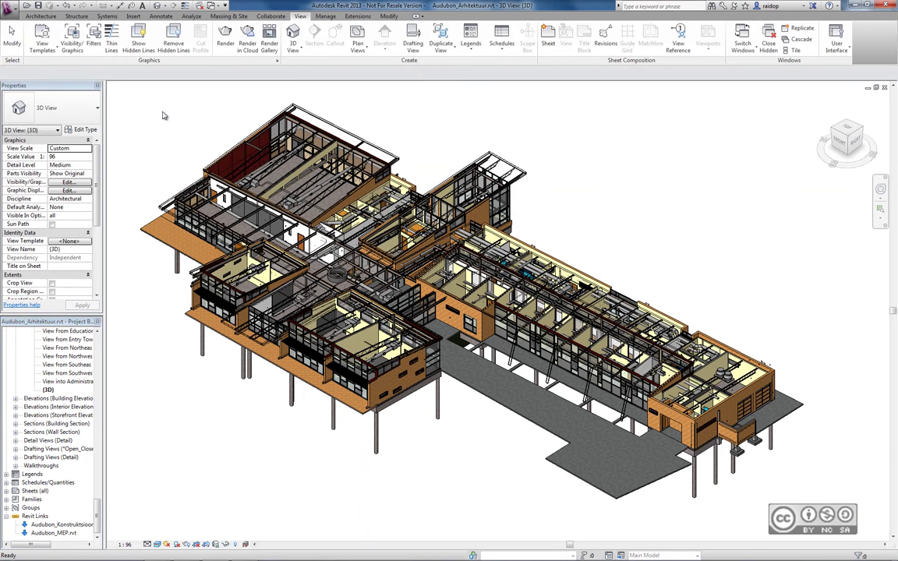
# Step: Open the By Host View link display settings for Audubon_MEP.rvt from the Revit Links overrides
pyautogui.click(70, 36)
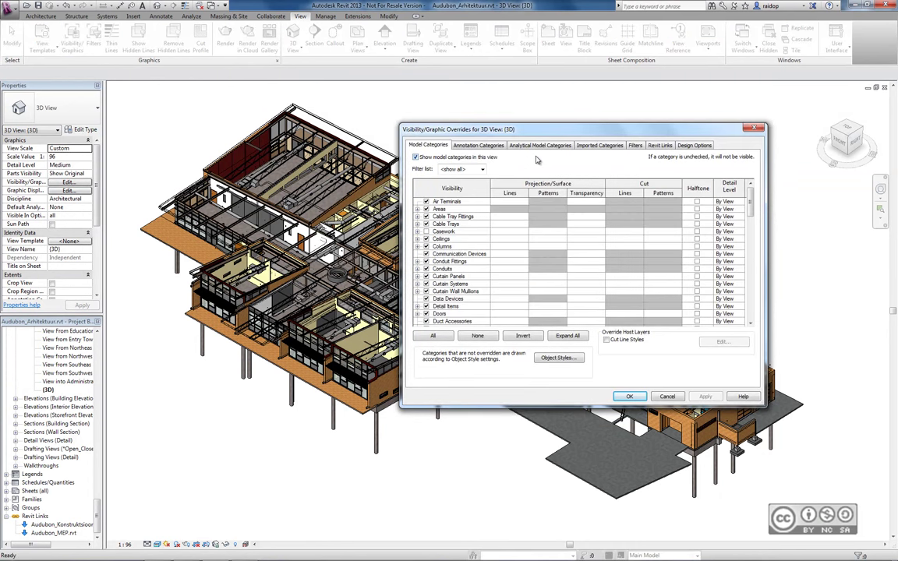
pyautogui.click(661, 147)
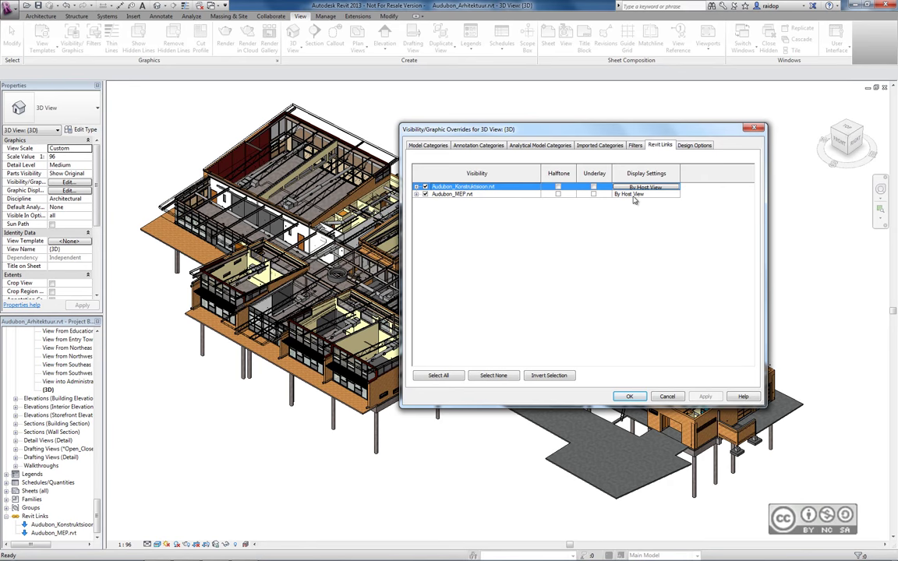
pyautogui.click(637, 195)
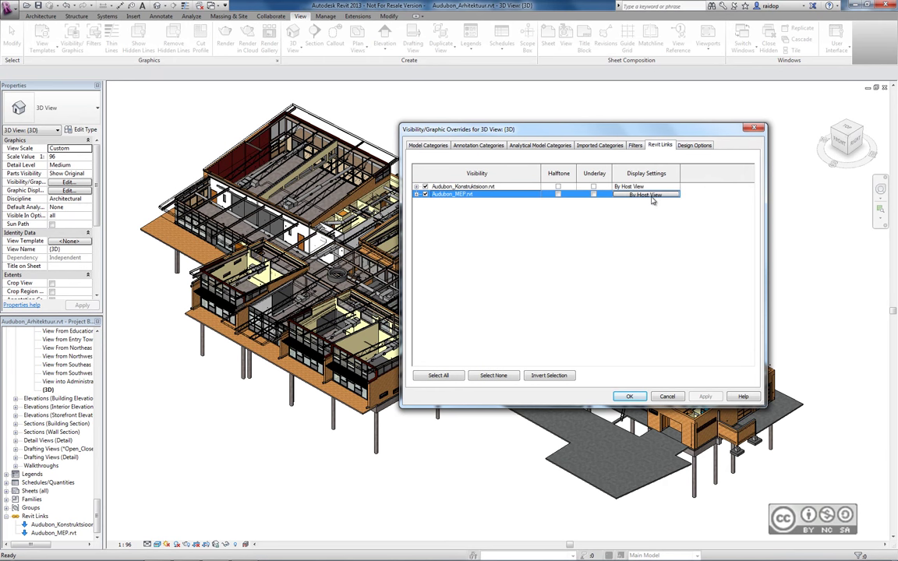
pyautogui.click(641, 197)
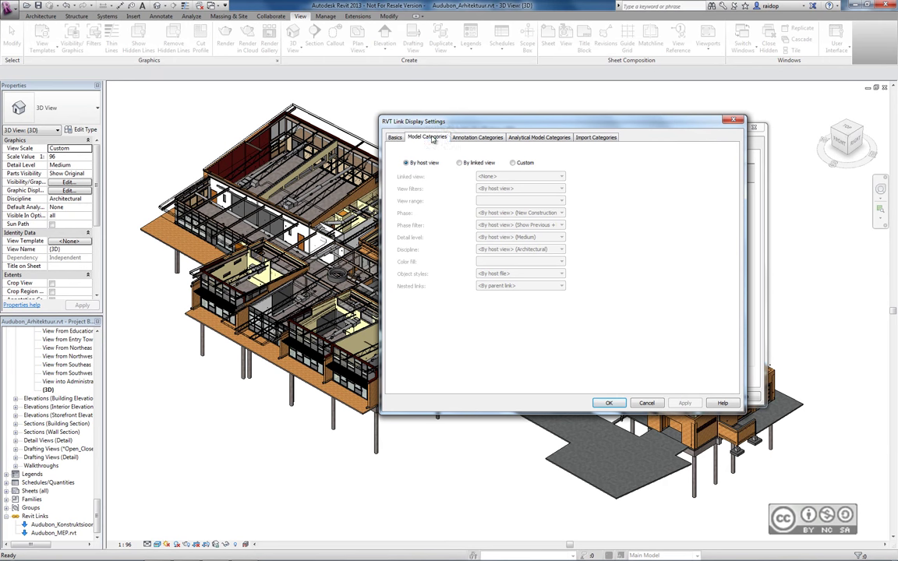
# Step: Review the MEP link's Model, Annotation and Analytical categories, then close both dialogs unchanged
pyautogui.click(427, 137)
pyautogui.click(473, 137)
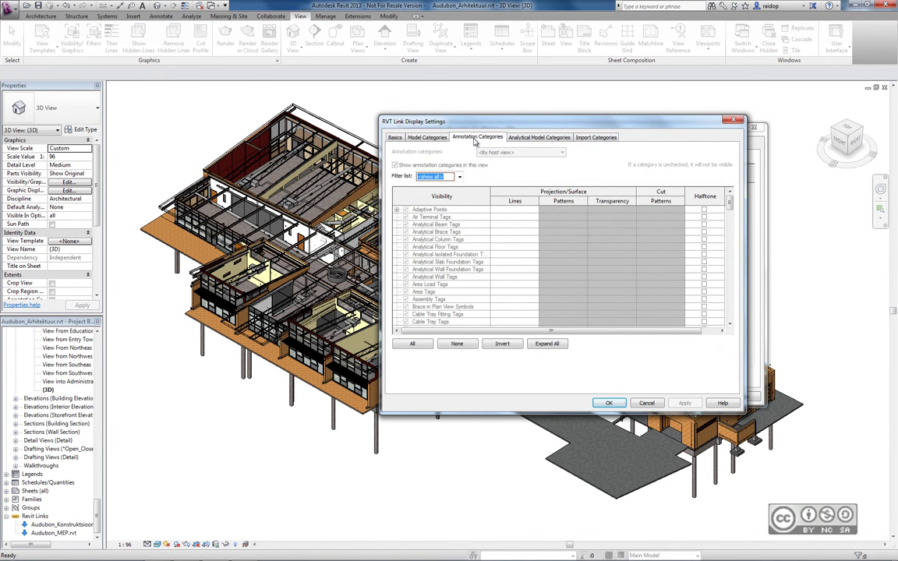
pyautogui.click(523, 138)
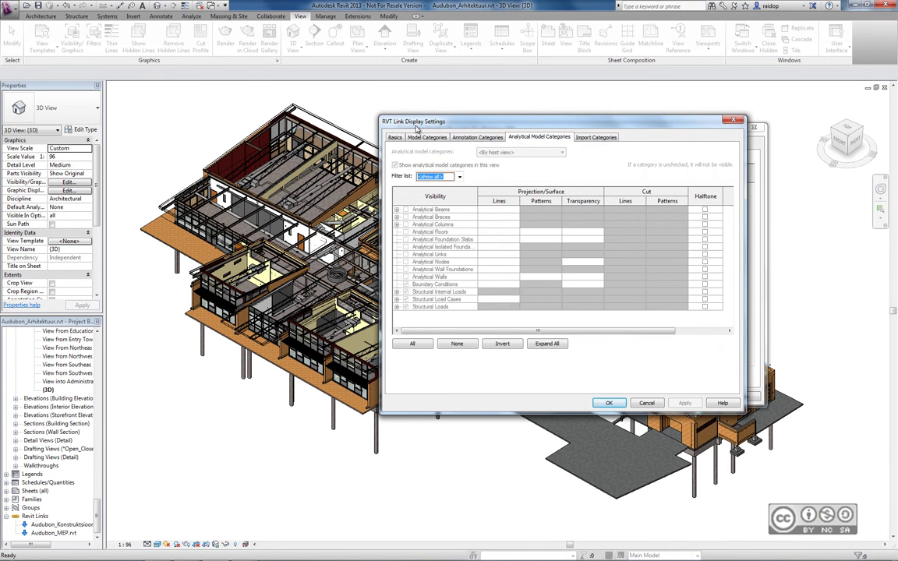
pyautogui.click(395, 137)
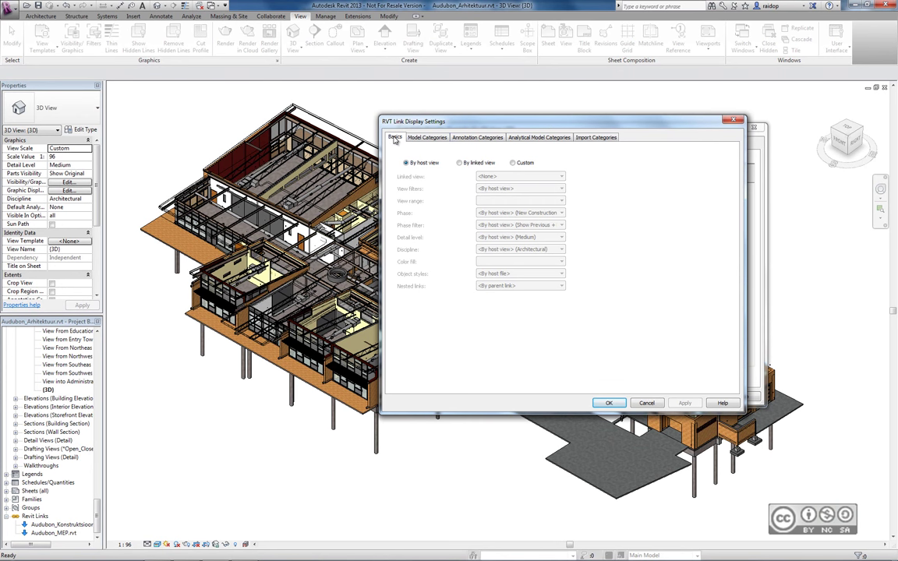
pyautogui.click(733, 120)
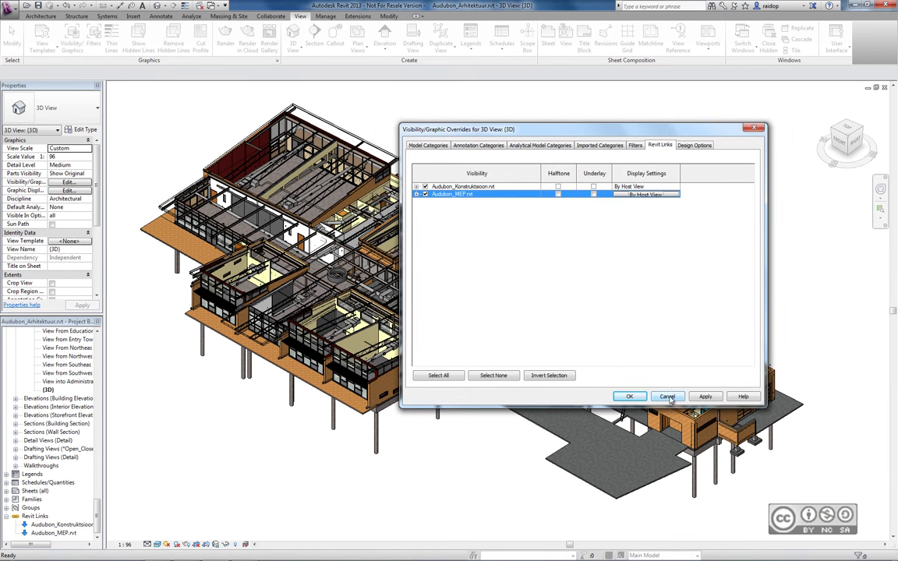
pyautogui.click(630, 396)
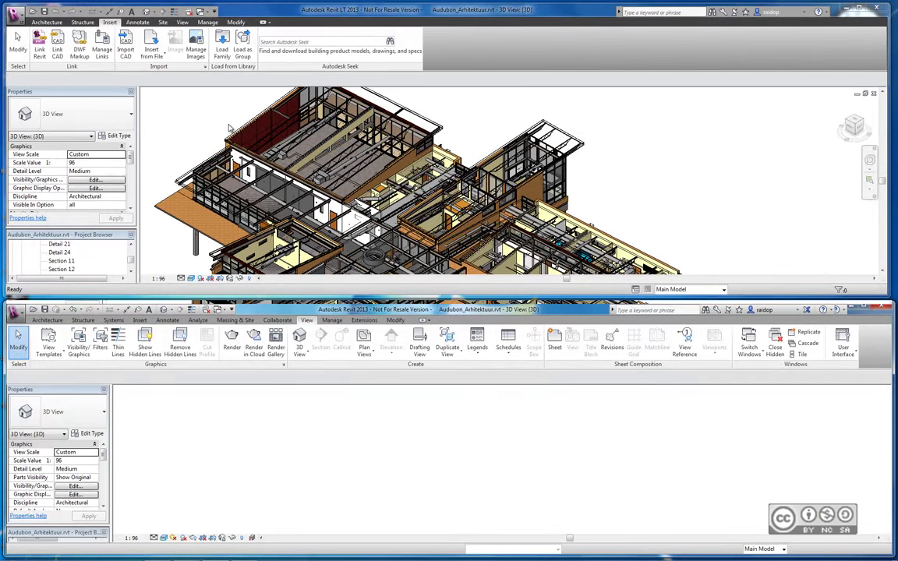
# Step: In Revit LT, inspect the Revit Links visibility overrides, then close them with Esc
pyautogui.click(181, 22)
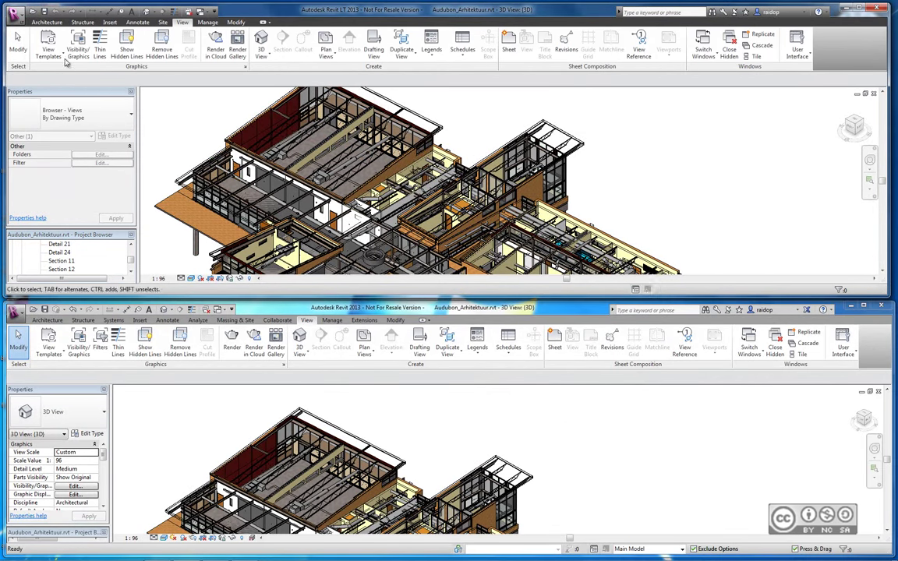
pyautogui.click(78, 47)
pyautogui.click(435, 30)
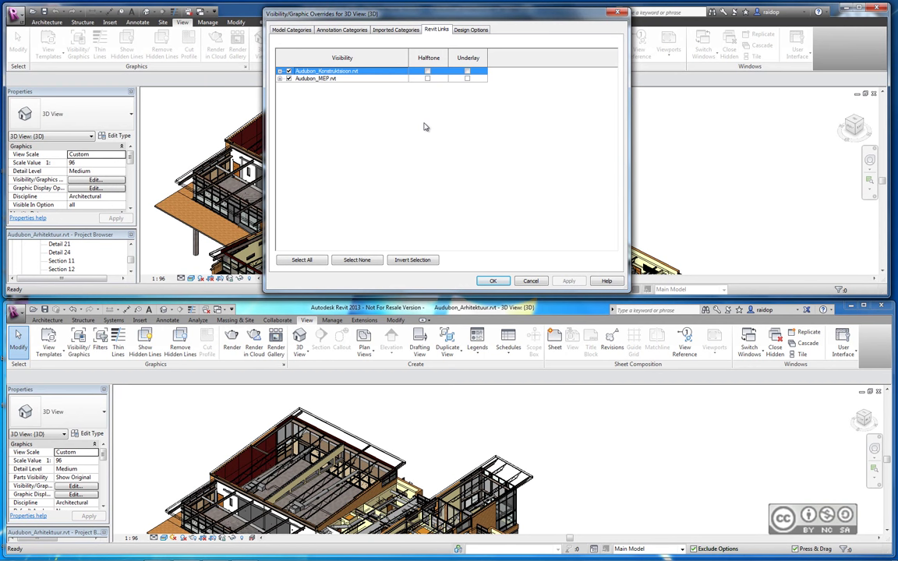
pyautogui.press('Escape')
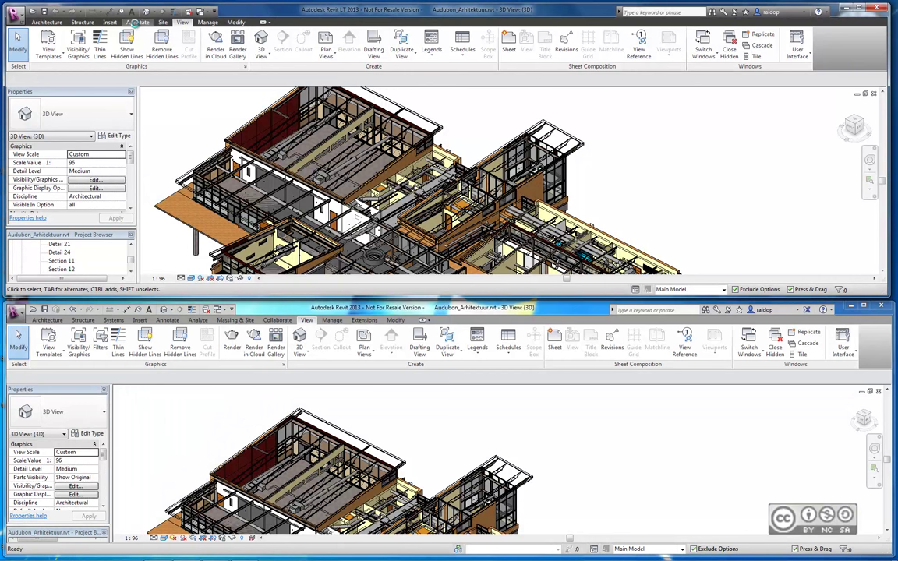
# Step: Show the Annotate tools in Revit LT and in full Revit for comparison
pyautogui.click(138, 23)
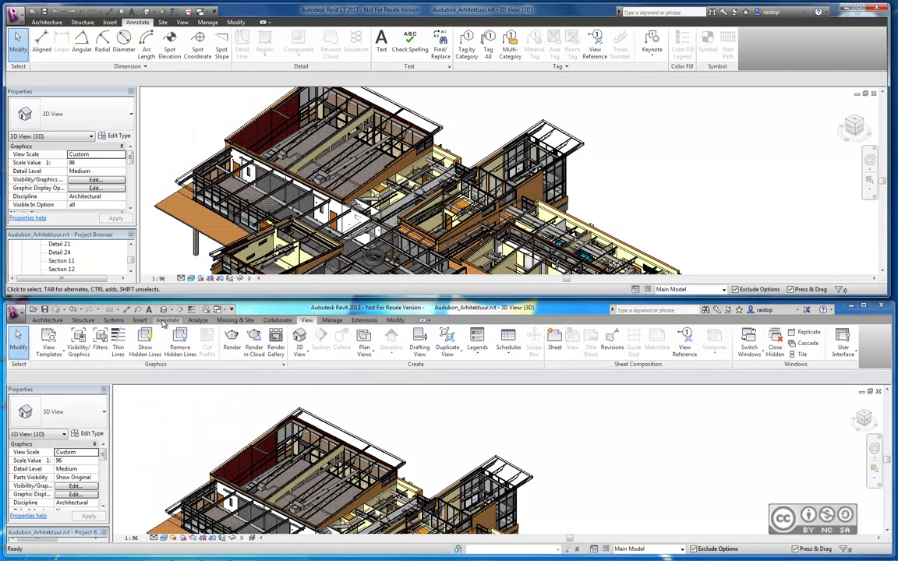
pyautogui.click(166, 322)
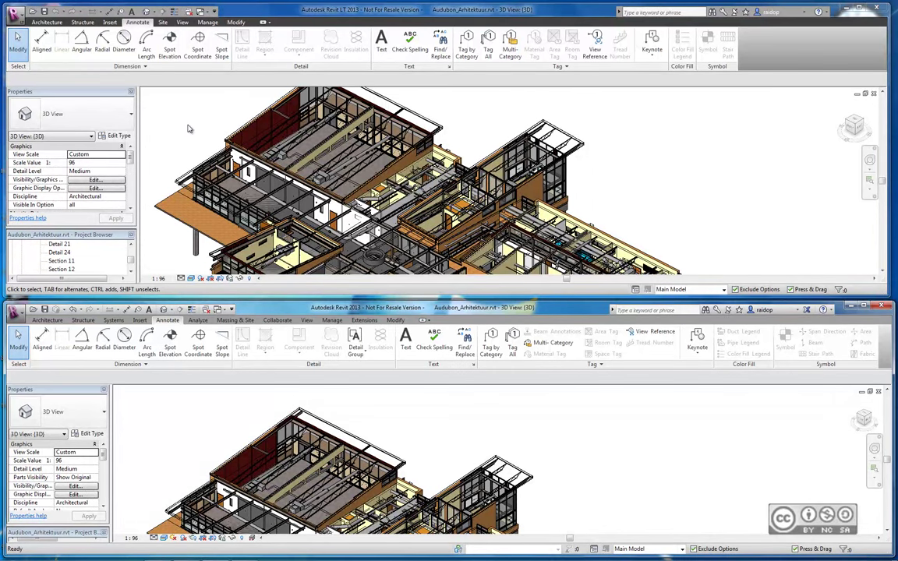
pyautogui.moveTo(131, 156); pyautogui.dragTo(131, 199)
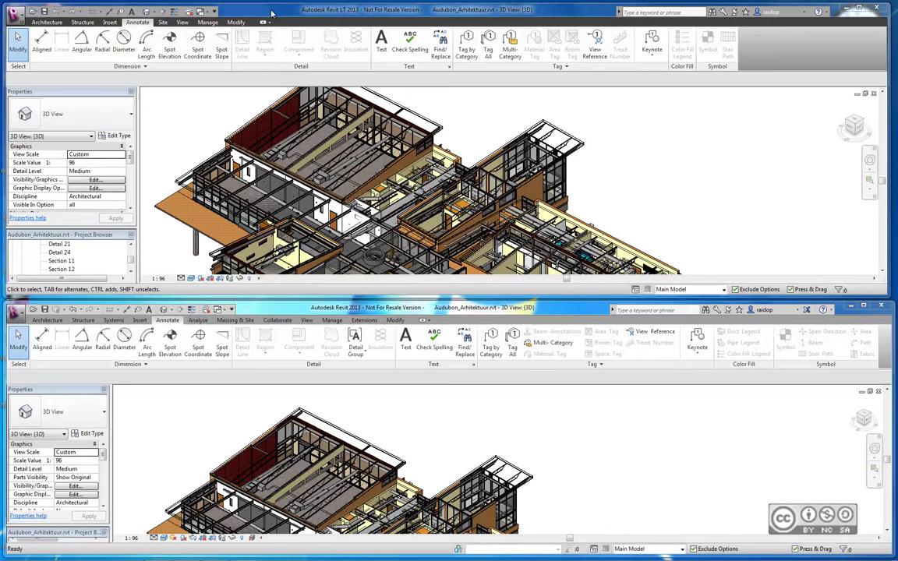
# Step: Show the Collaborate tools in full Revit, then make the Revit LT window active
pyautogui.click(279, 322)
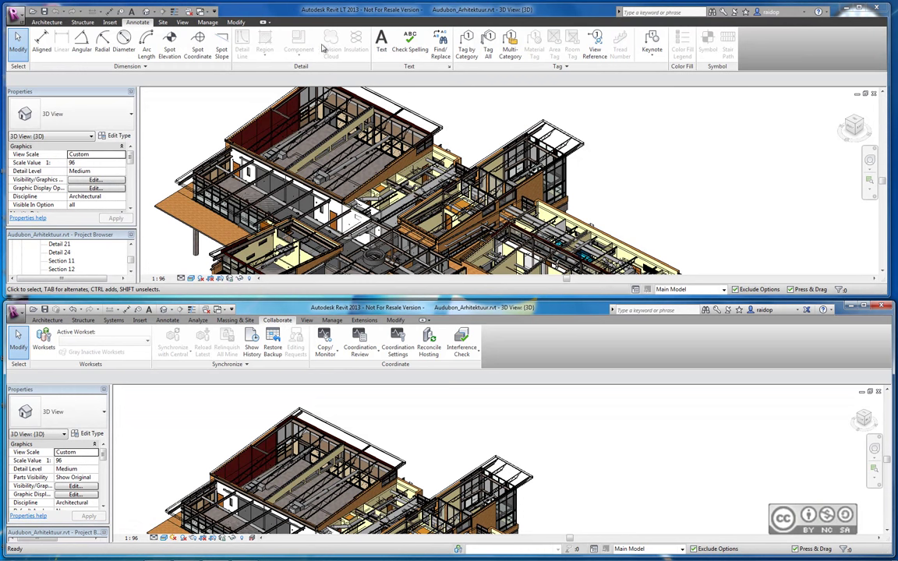
pyautogui.click(297, 11)
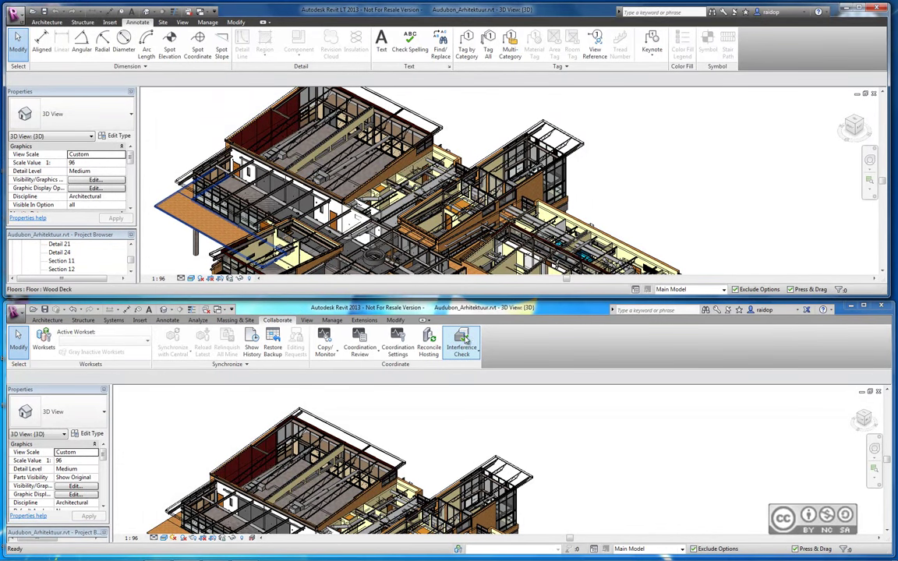
pyautogui.click(463, 348)
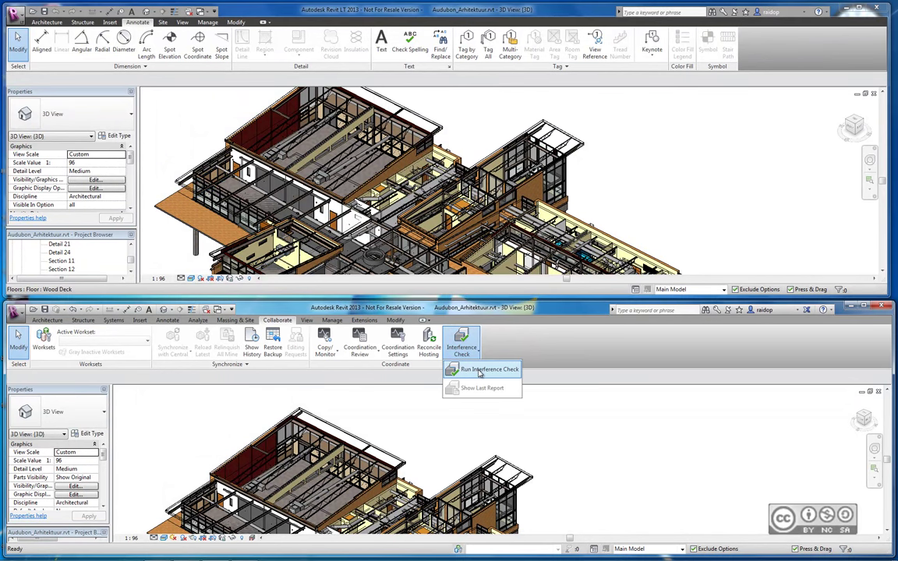
pyautogui.click(487, 369)
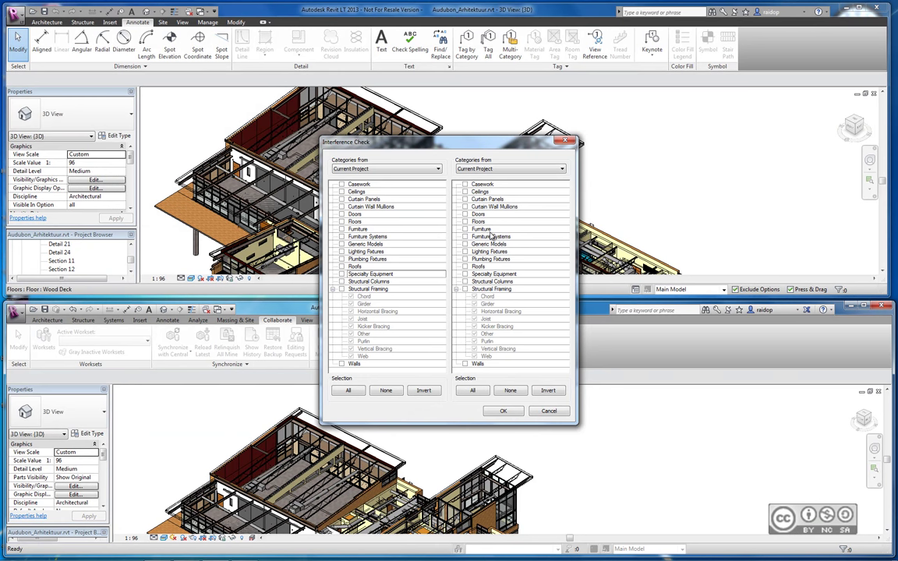
pyautogui.click(549, 411)
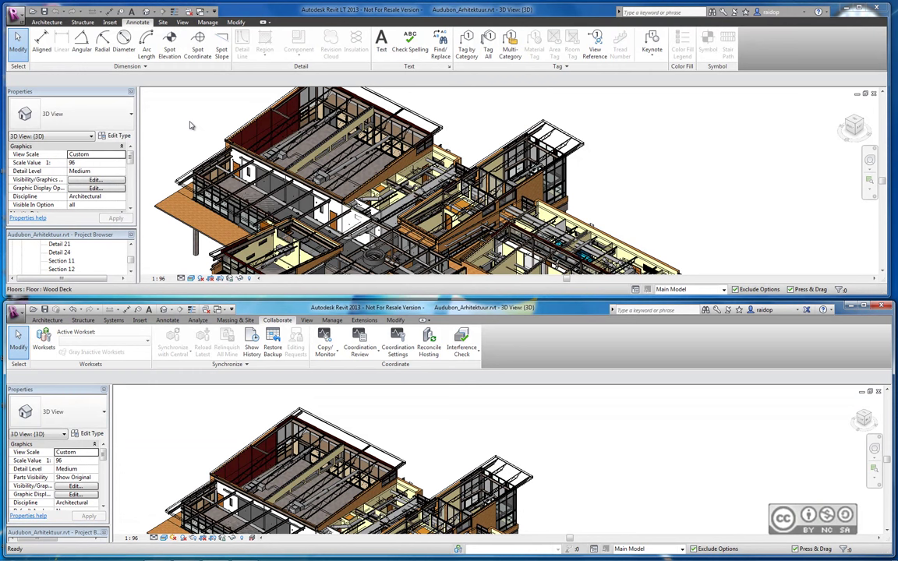
# Step: Activate full Revit and display its Insert tab tools
pyautogui.click(286, 311)
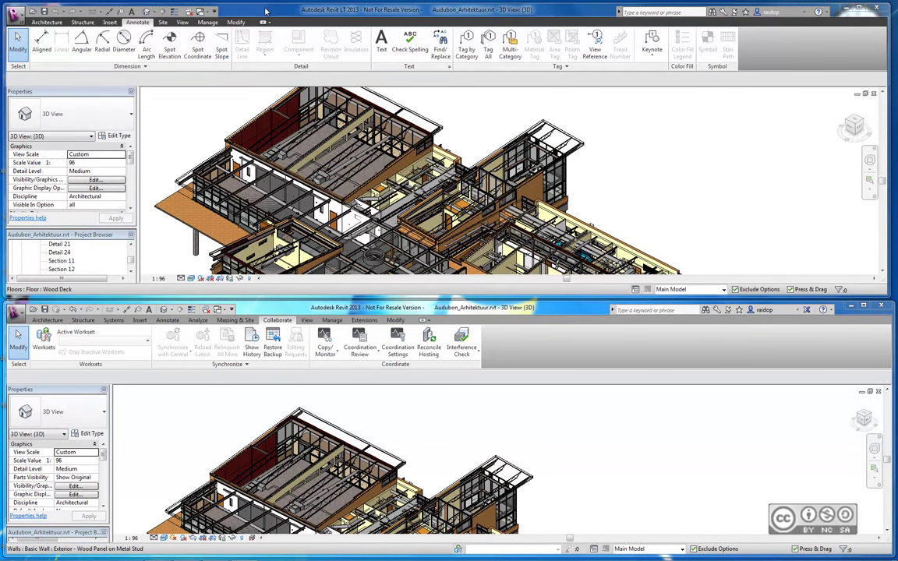
pyautogui.click(111, 23)
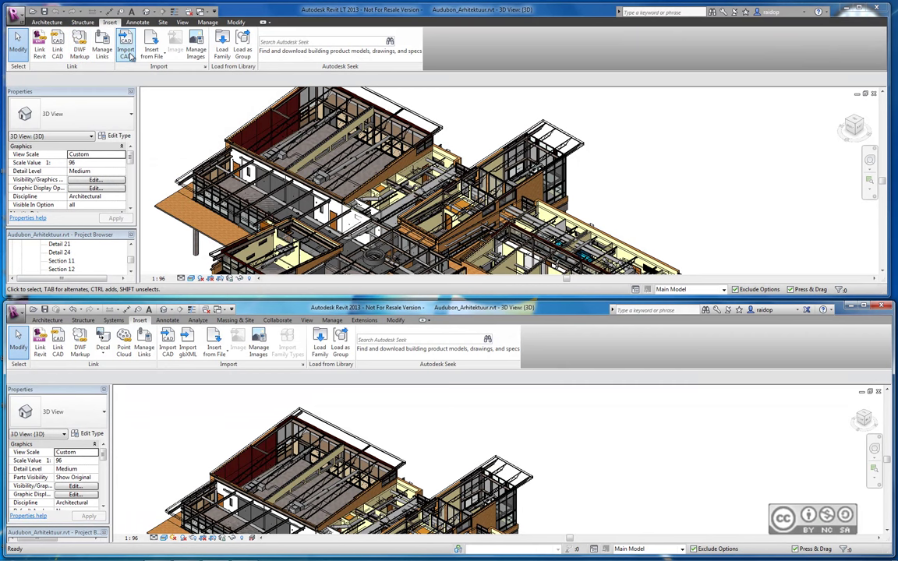
# Step: Bring up Revit LT's Import CAD Formats dialog with DWG, DXF, DGN and SketchUp types
pyautogui.click(126, 52)
pyautogui.click(396, 217)
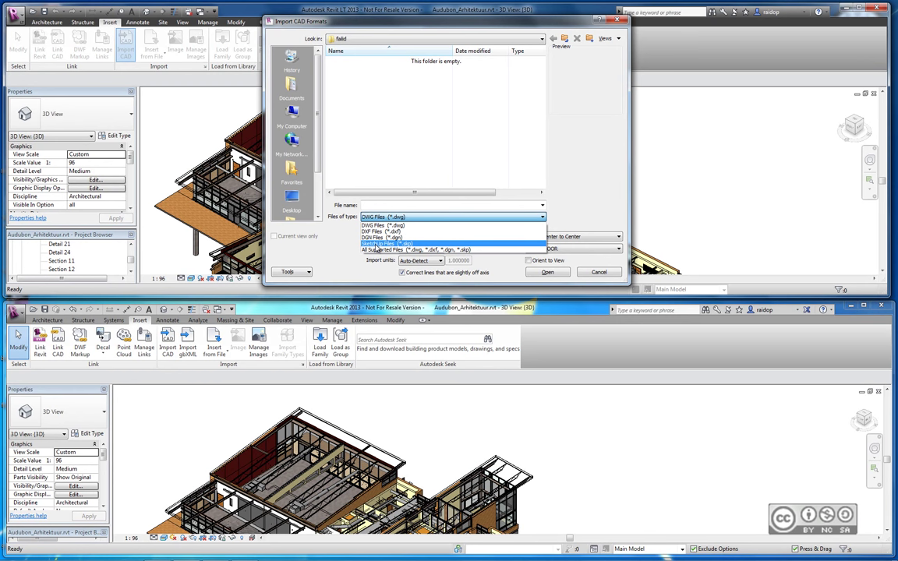
pyautogui.press('Escape')
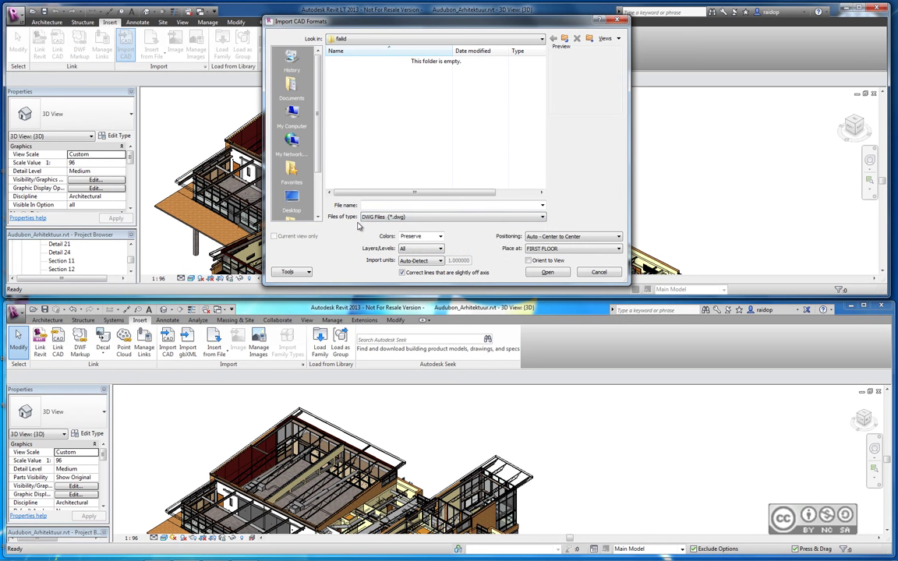
pyautogui.press('Escape')
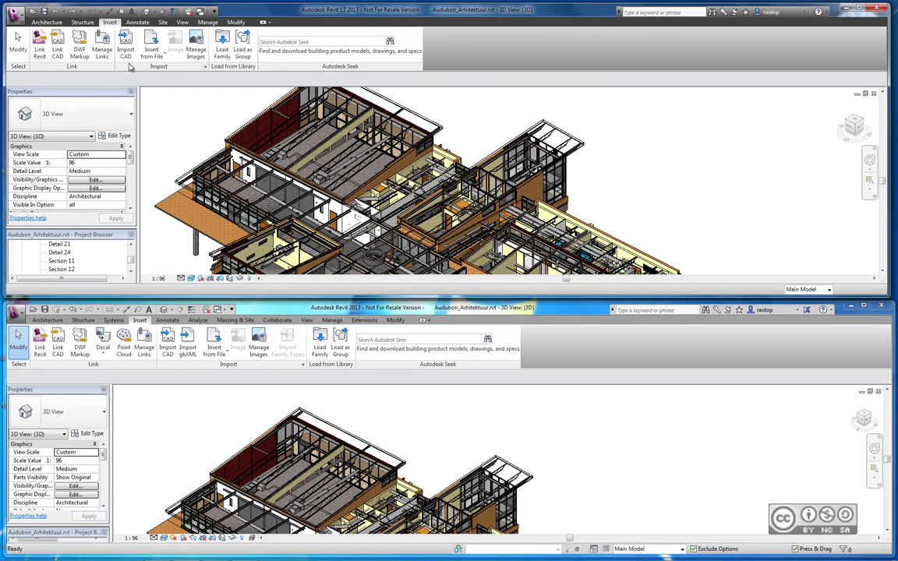
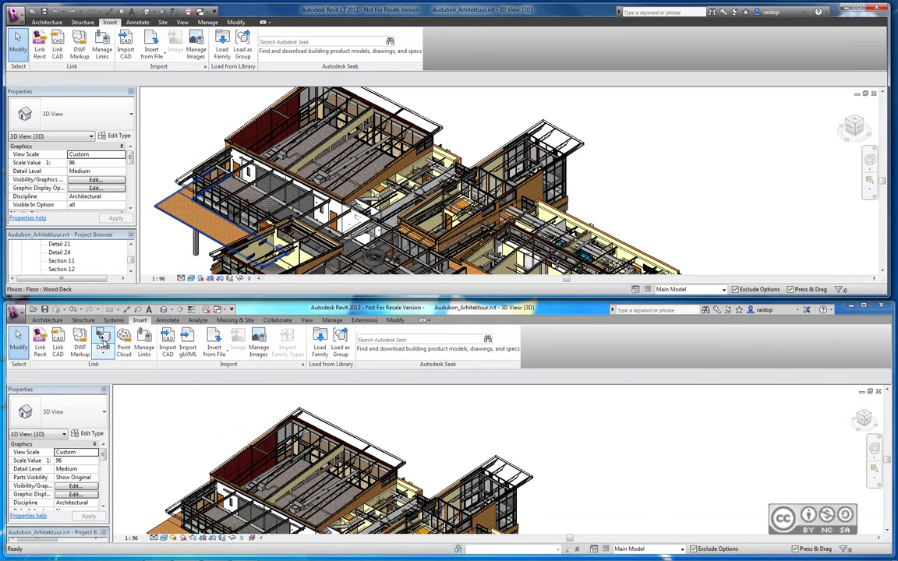
# Step: Clear the deck selection and show Revit LT's export formats: CAD, DWF/DWFx, FBX, images, reports
pyautogui.press('Escape')
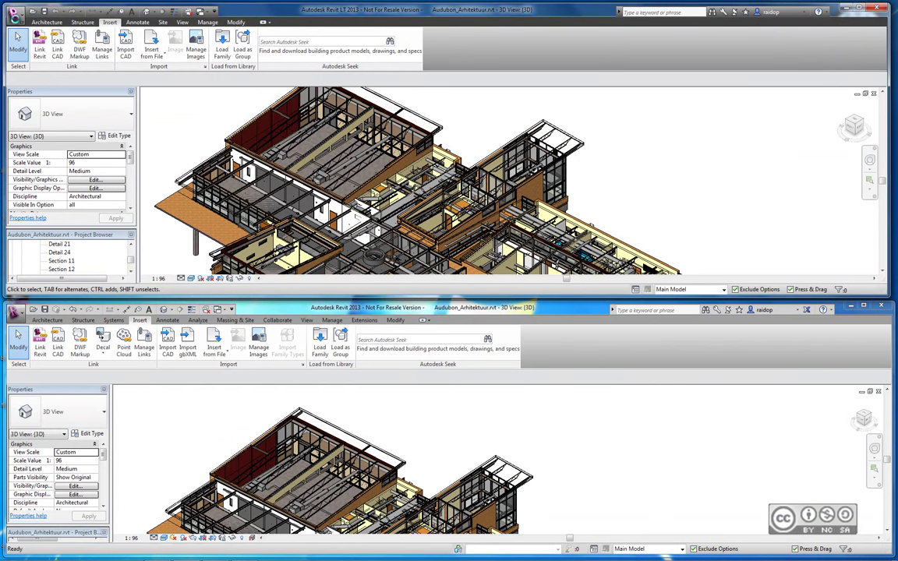
pyautogui.click(14, 14)
pyautogui.moveTo(37, 143)
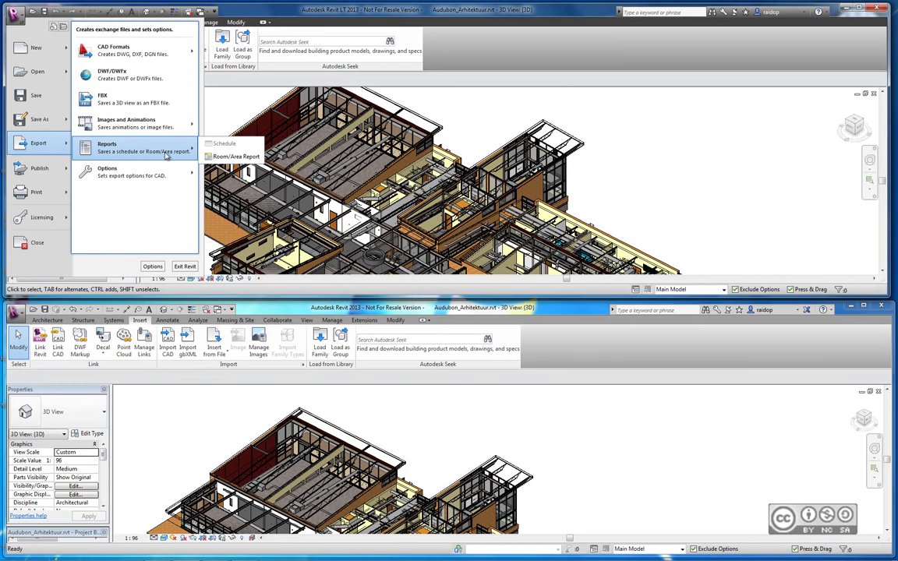
# Step: Close LT's export list, compare full Revit 2013's longer export list, then dismiss it
pyautogui.click(296, 310)
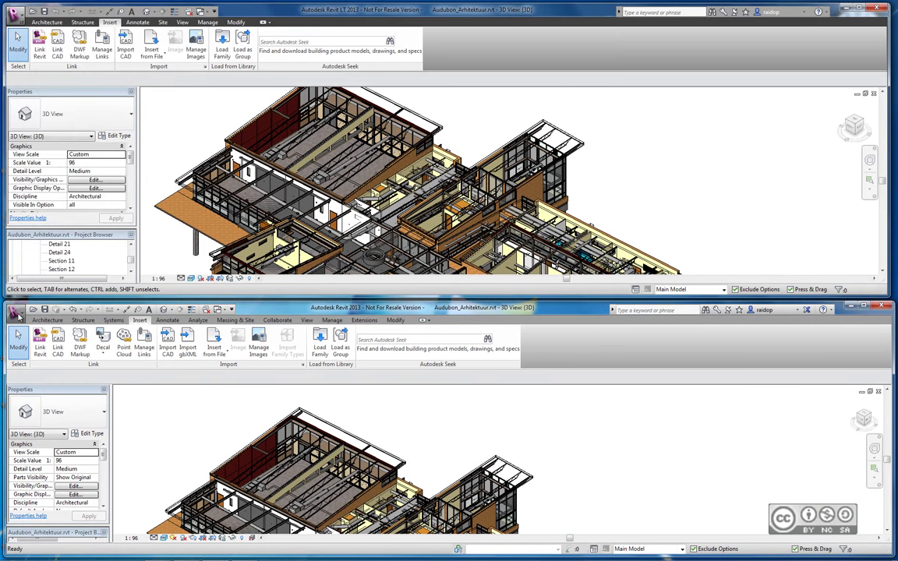
pyautogui.click(14, 11)
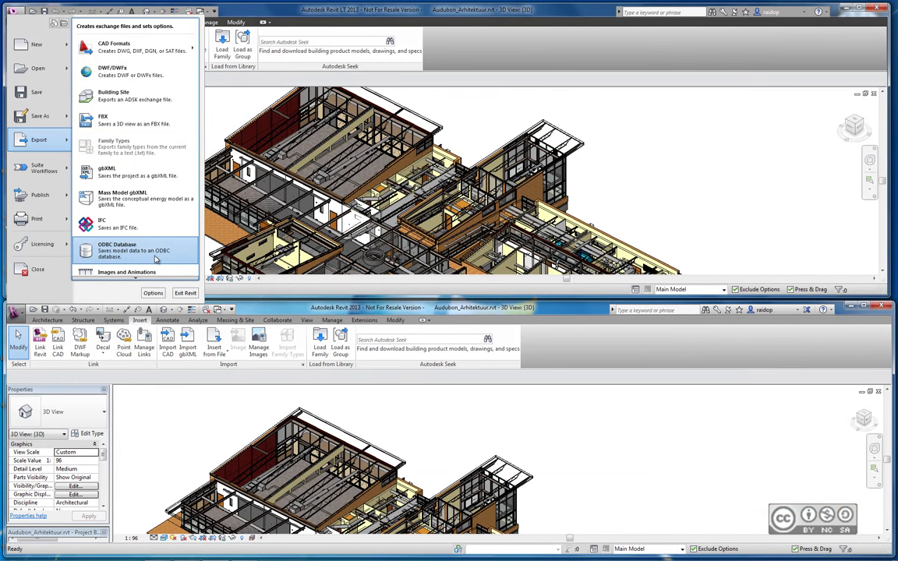
pyautogui.press('Escape')
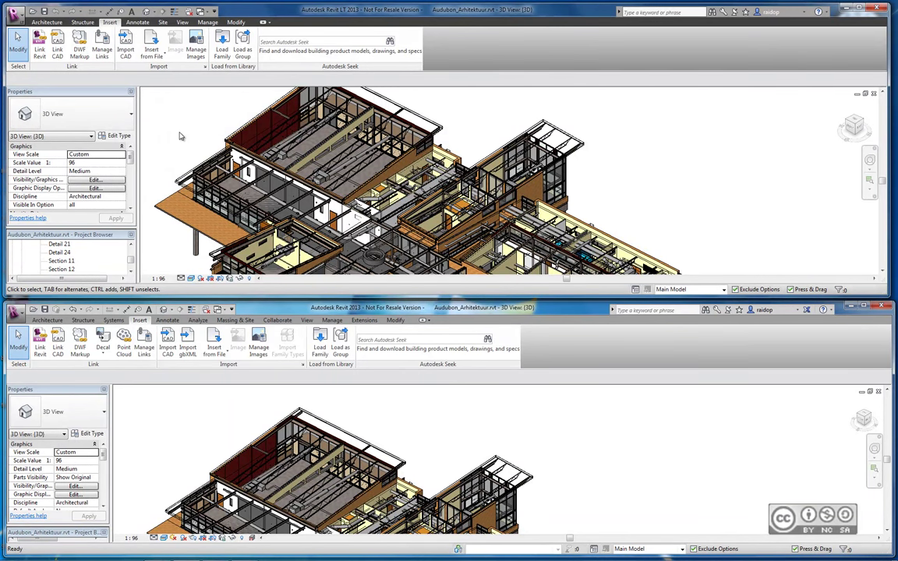
# Step: Show Annotate in both windows, then full Revit's Analyze and Massing & Site tools
pyautogui.click(137, 22)
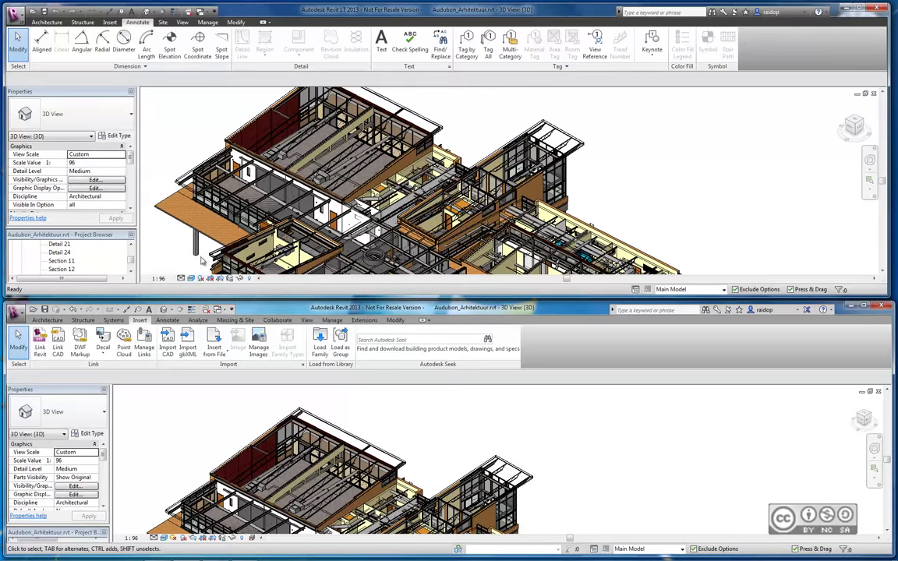
pyautogui.click(168, 321)
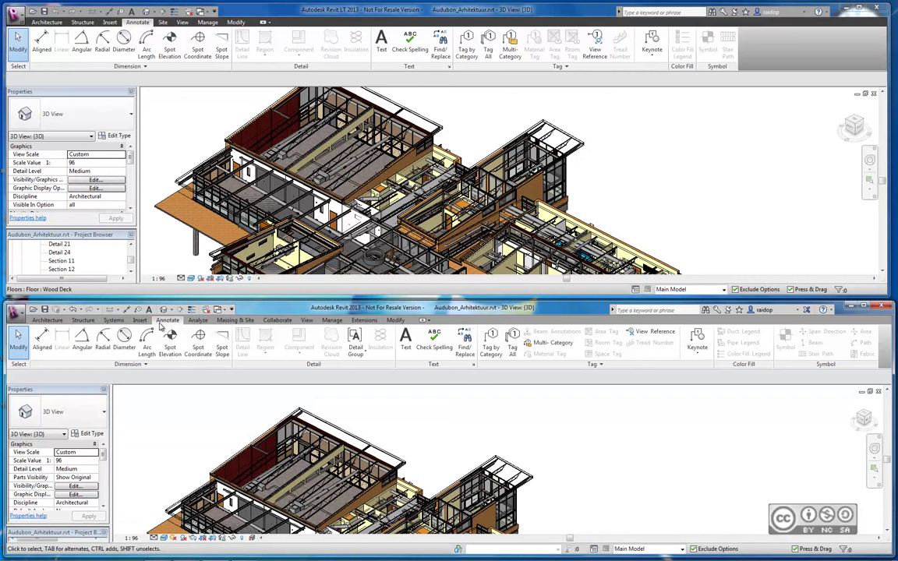
pyautogui.click(197, 320)
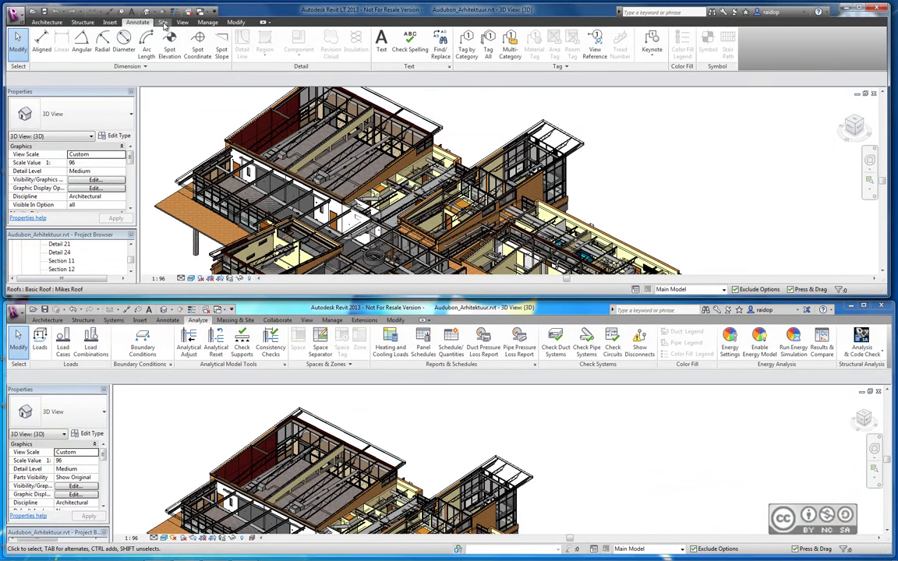
pyautogui.click(232, 321)
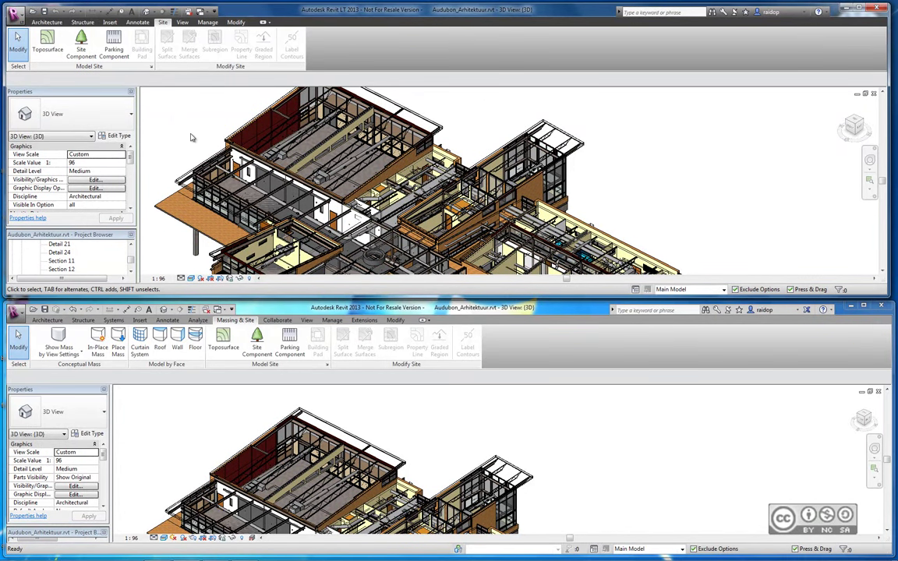
# Step: Display the View tab in both Revit LT and full Revit 2013, then activate full Revit
pyautogui.click(183, 22)
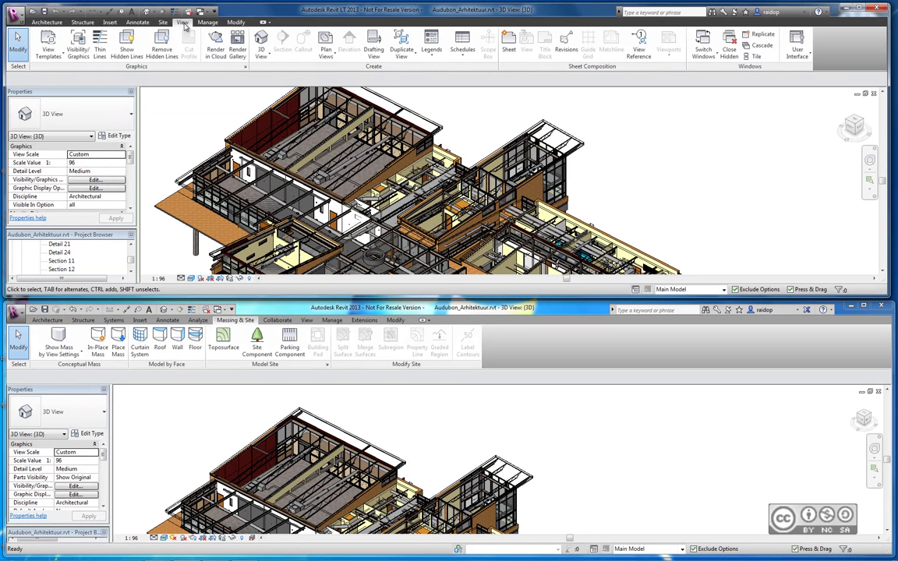
pyautogui.click(308, 320)
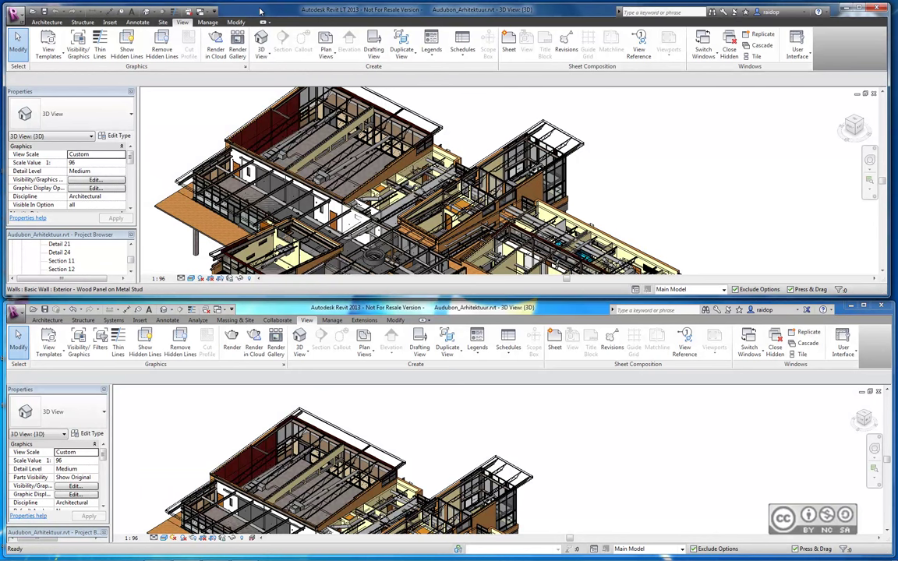
pyautogui.click(298, 312)
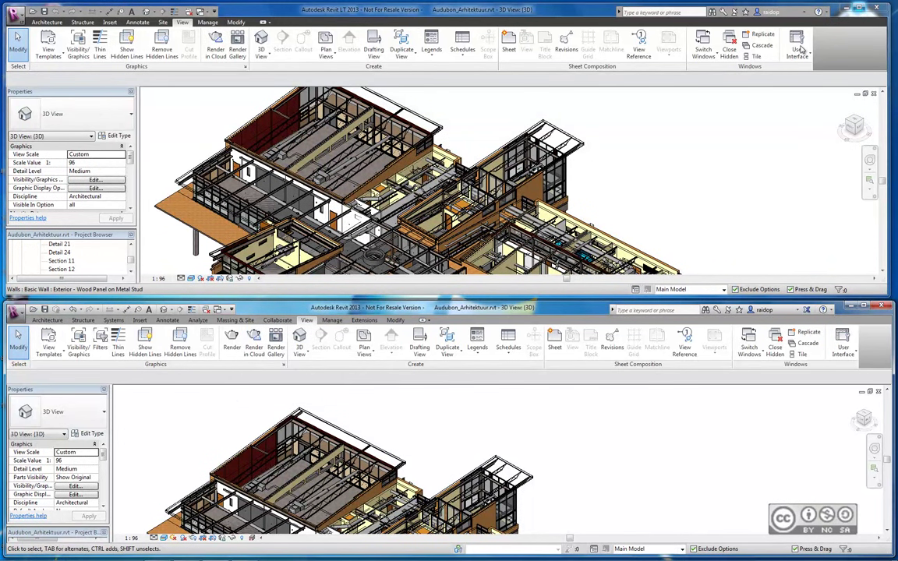
# Step: Maximize the Revit LT window and open 3D View 3 from the Project Browser
pyautogui.doubleClick(275, 13)
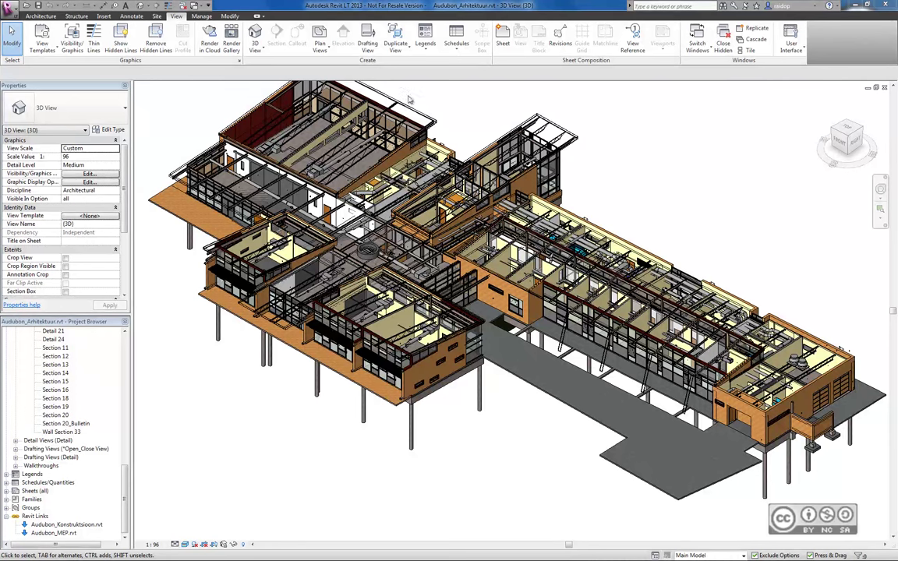
pyautogui.click(196, 5)
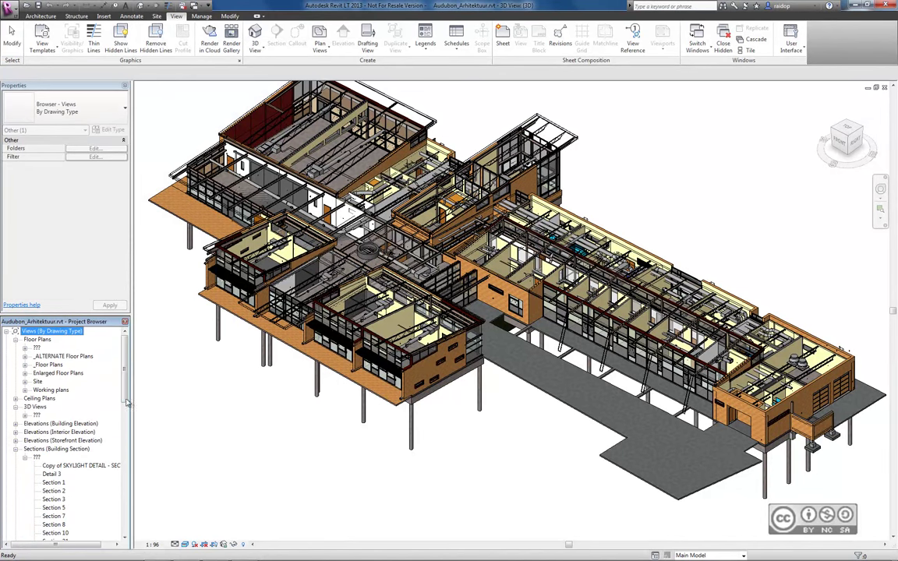
pyautogui.scroll(-3, 78, 426)
pyautogui.click(77, 427)
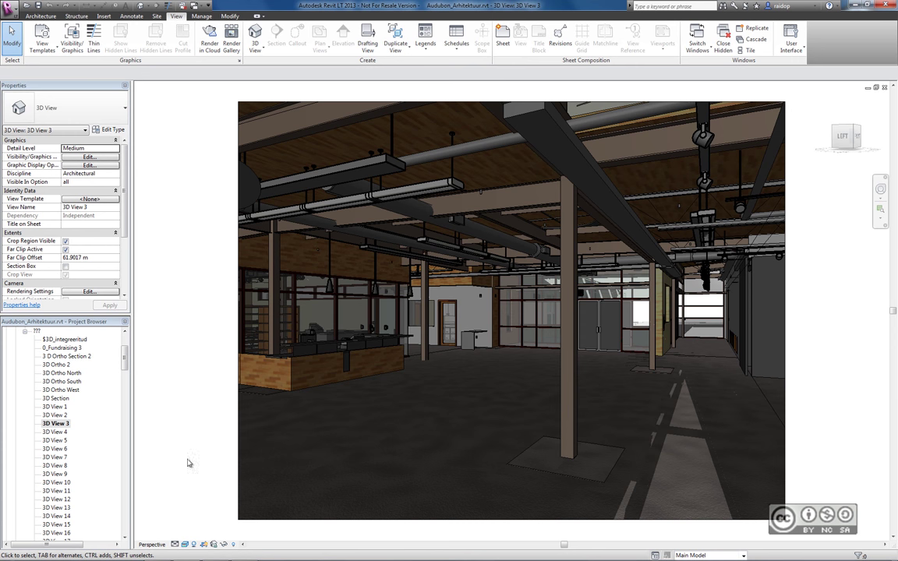
# Step: Check the visual style and signed-in account, then open Render in Cloud for 3D View 3
pyautogui.click(185, 544)
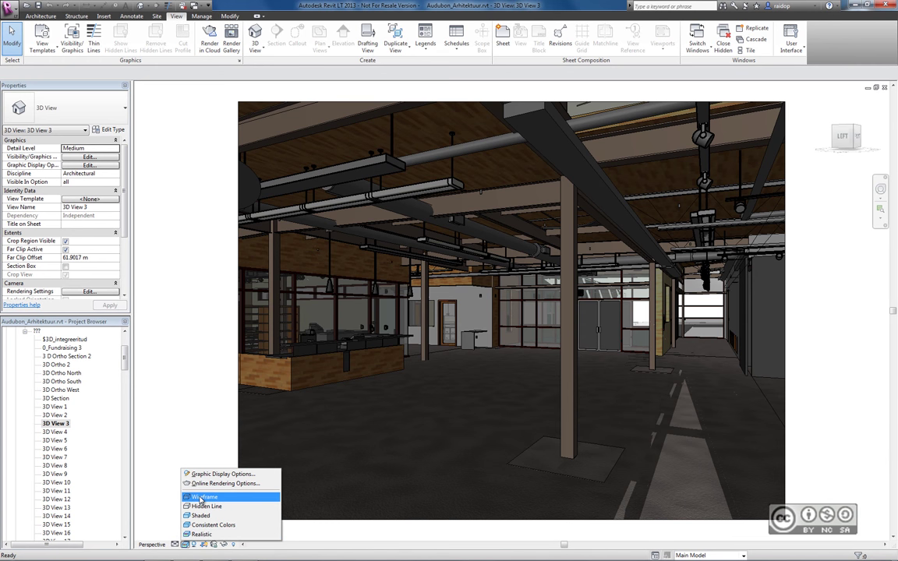
pyautogui.click(164, 248)
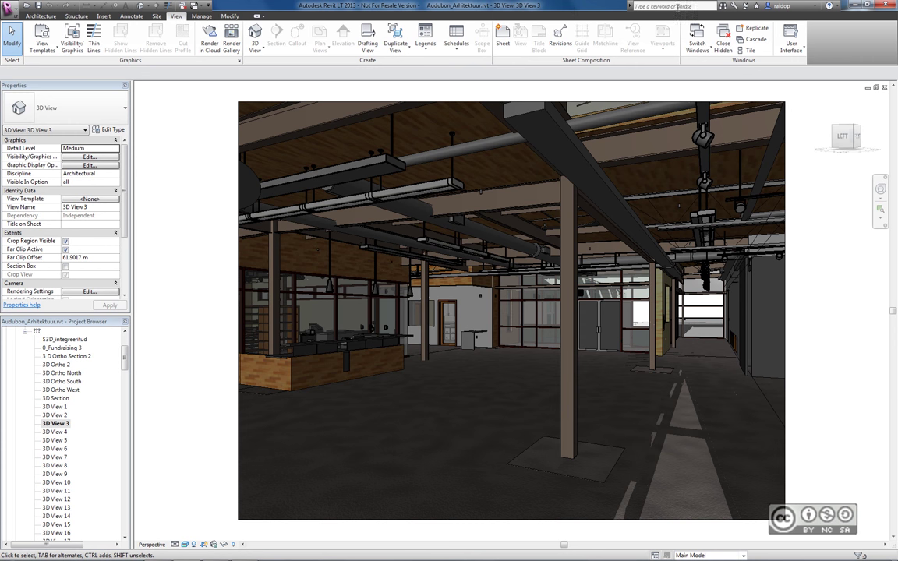
pyautogui.click(808, 10)
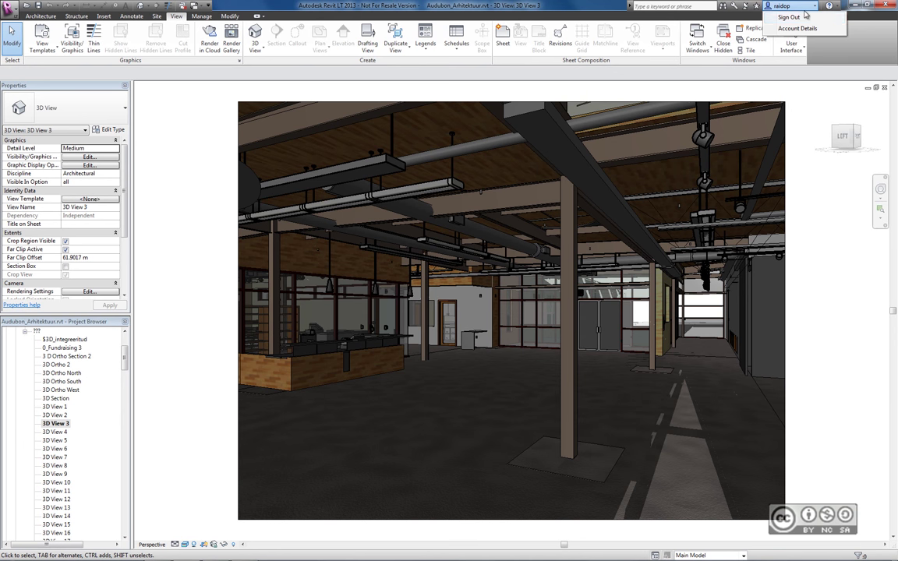
pyautogui.click(169, 111)
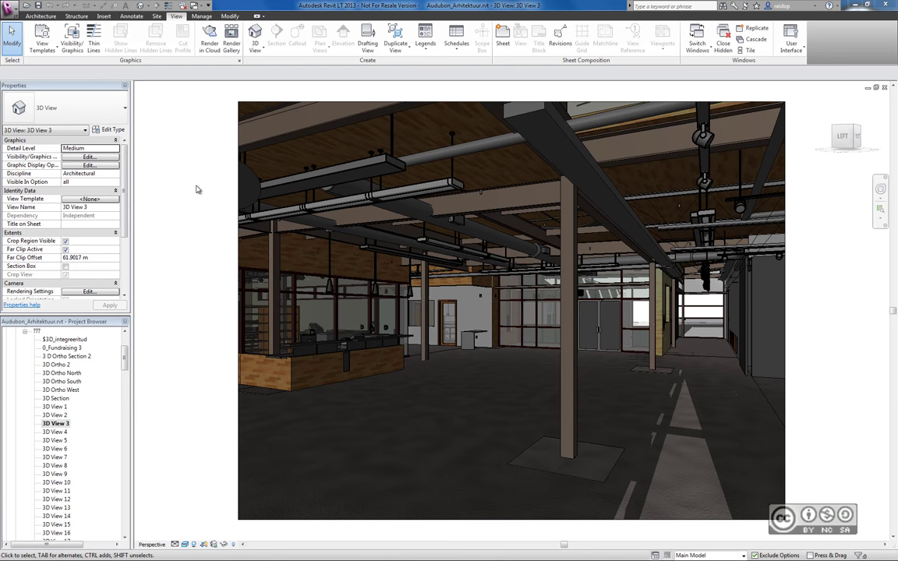
pyautogui.click(209, 38)
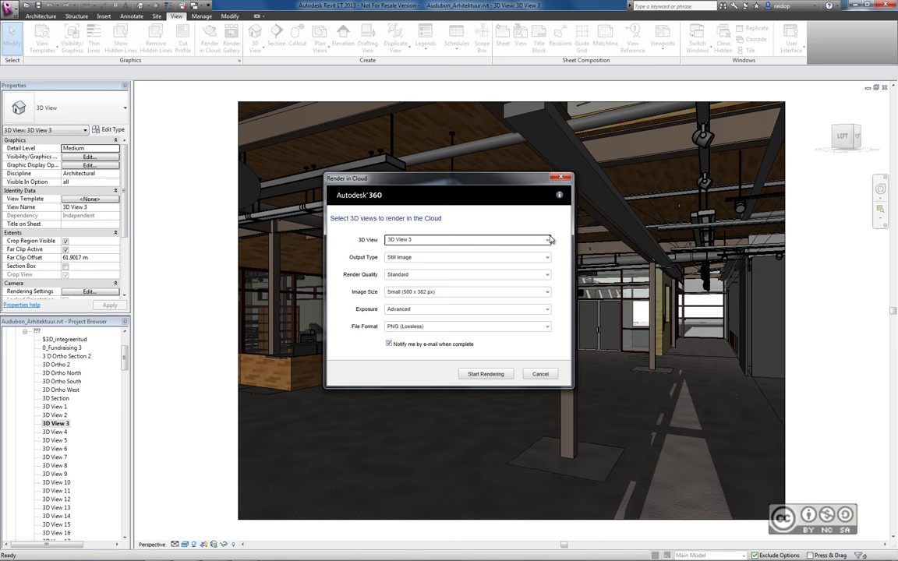
# Step: Keep 3D View 3 as a Still Image and raise render quality to High
pyautogui.click(547, 241)
pyautogui.moveTo(548, 278)
pyautogui.mouseDown()
pyautogui.moveTo(548, 346)
pyautogui.moveTo(548, 252)
pyautogui.mouseUp()
pyautogui.click(344, 260)
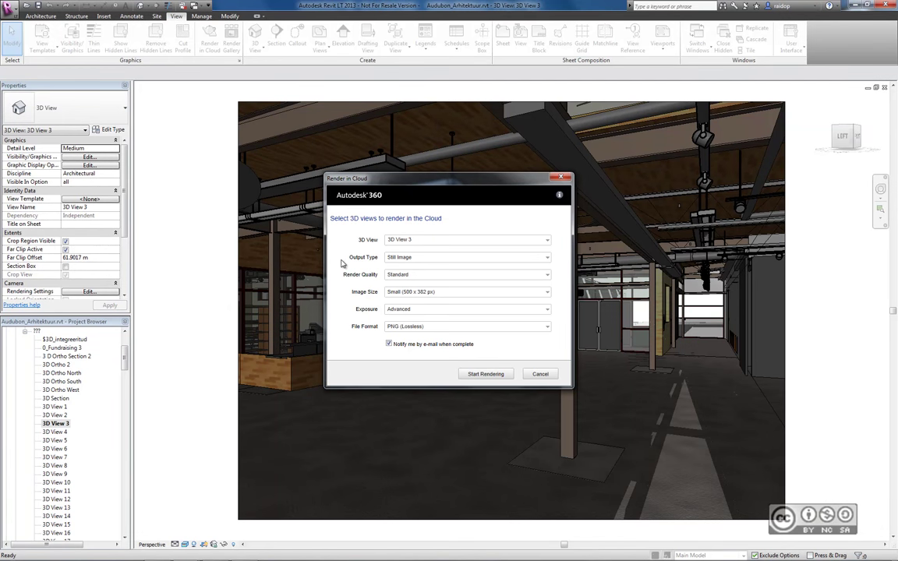
pyautogui.click(451, 261)
pyautogui.click(413, 267)
pyautogui.click(421, 275)
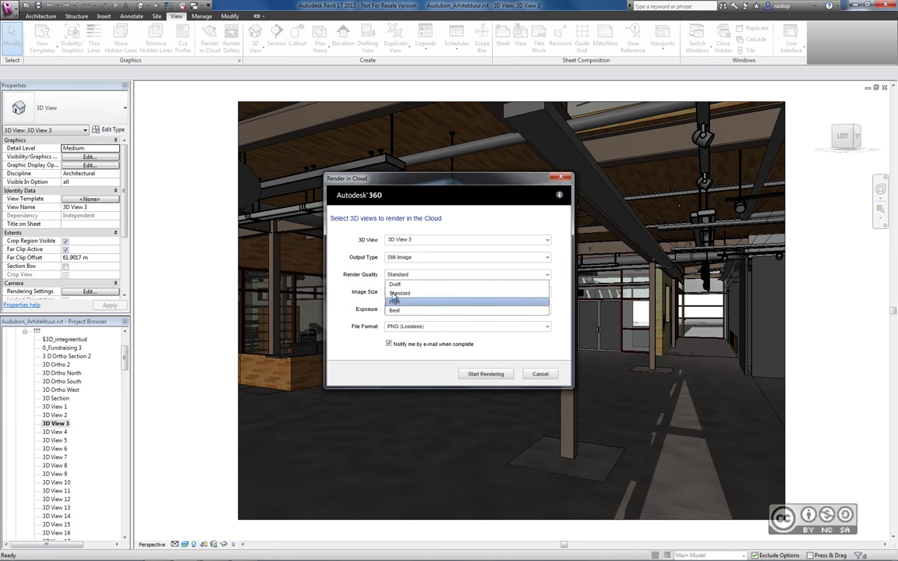
pyautogui.click(396, 301)
pyautogui.click(406, 276)
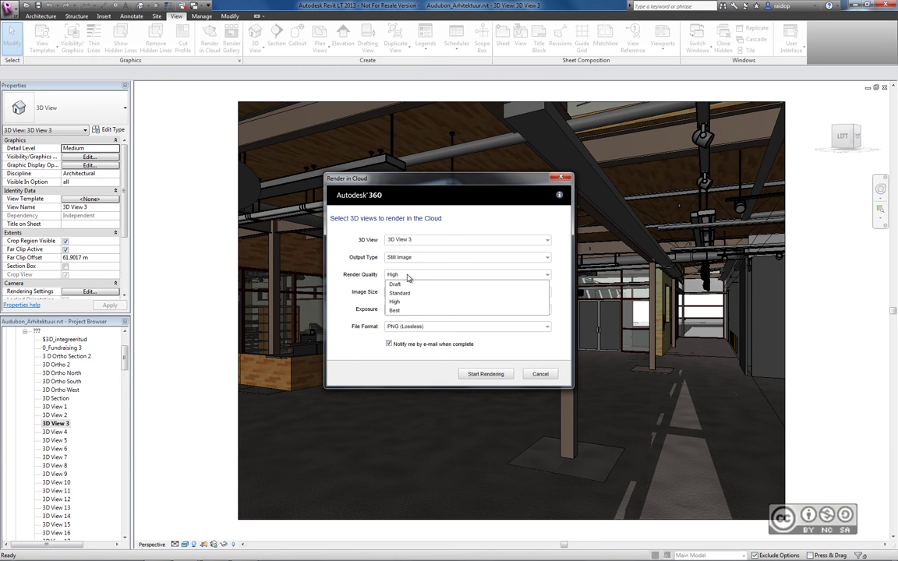
pyautogui.click(344, 274)
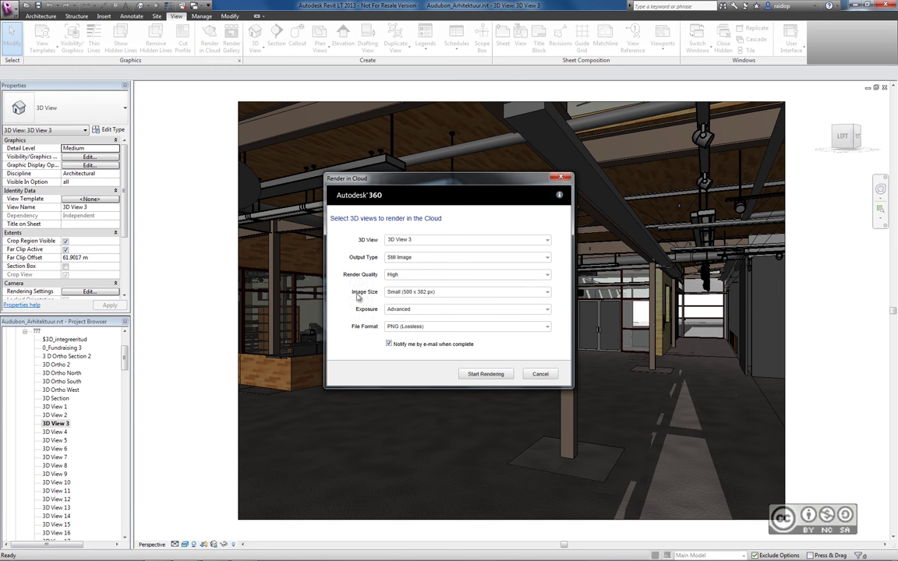
# Step: Choose Medium 1000 x 765 size, keep PNG format, and start the cloud render
pyautogui.click(410, 293)
pyautogui.click(393, 310)
pyautogui.click(394, 327)
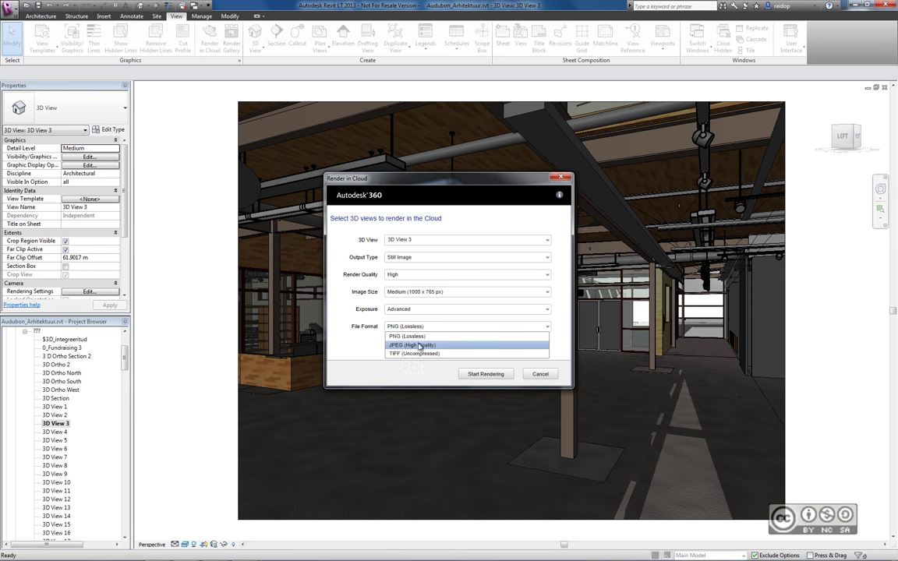
pyautogui.click(402, 336)
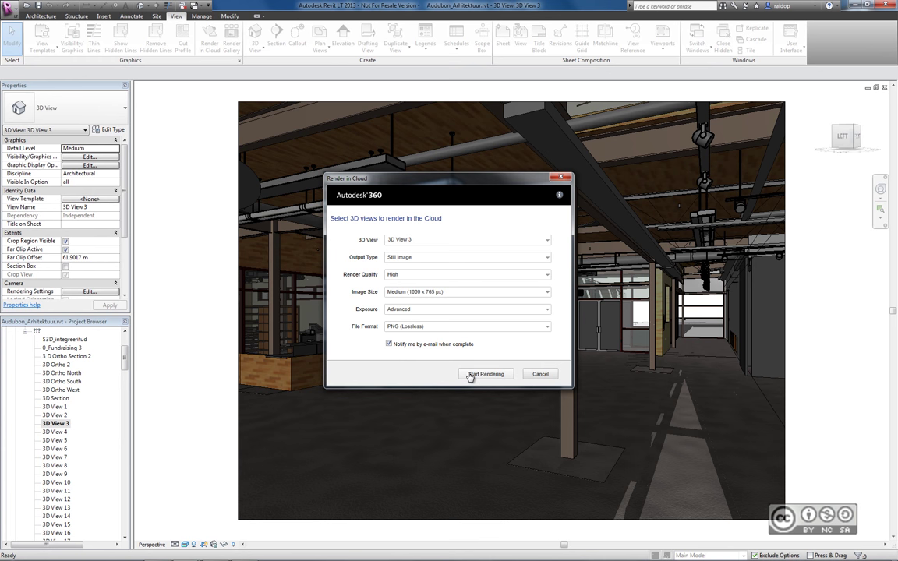
pyautogui.click(470, 375)
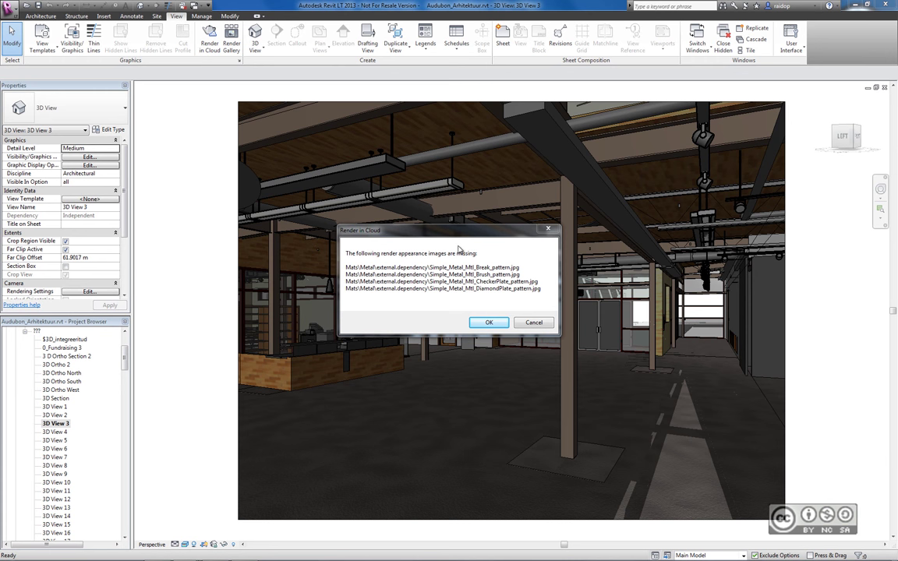
# Step: Accept the missing Simple_Metal appearance images warning so the view uploads for rendering
pyautogui.click(489, 323)
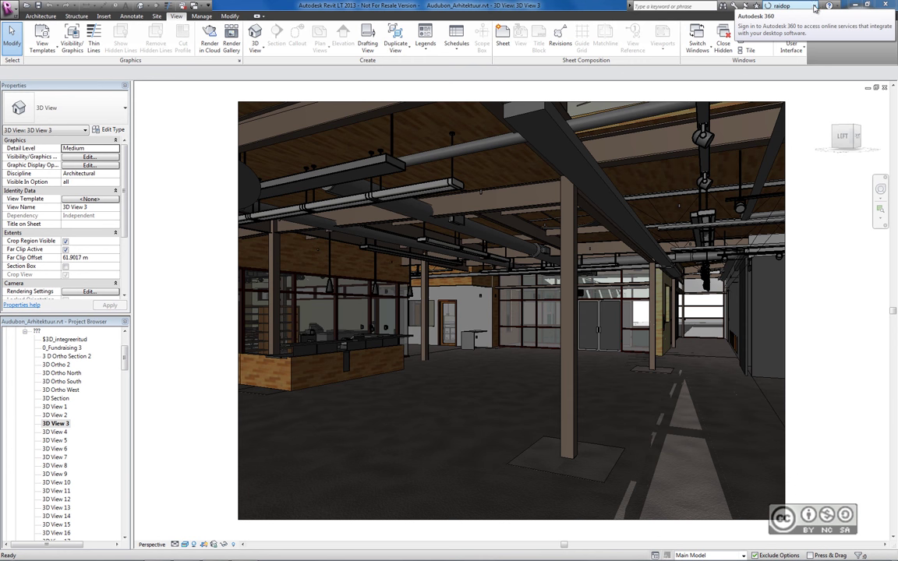
# Step: Choose Render Progress from the Autodesk 360 menu to open the Render Gallery
pyautogui.click(815, 6)
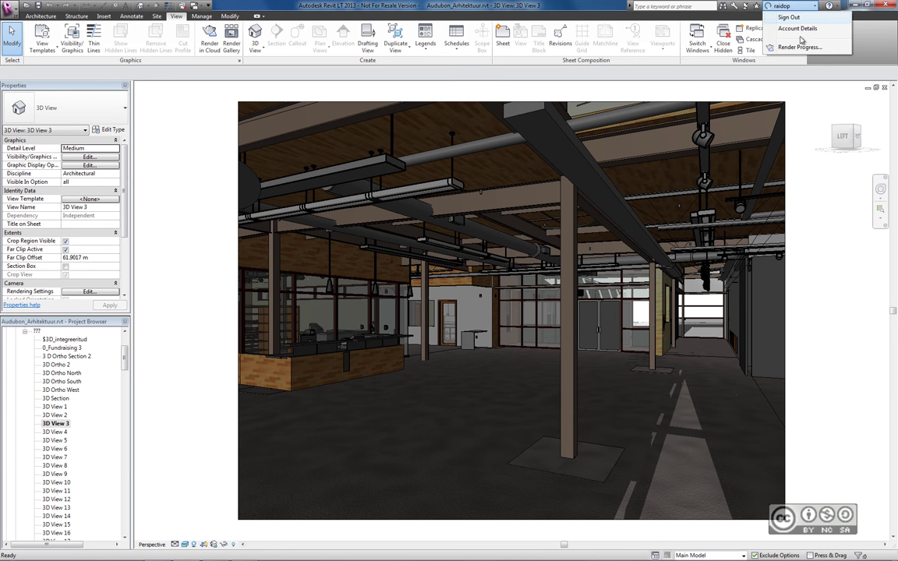
pyautogui.click(794, 49)
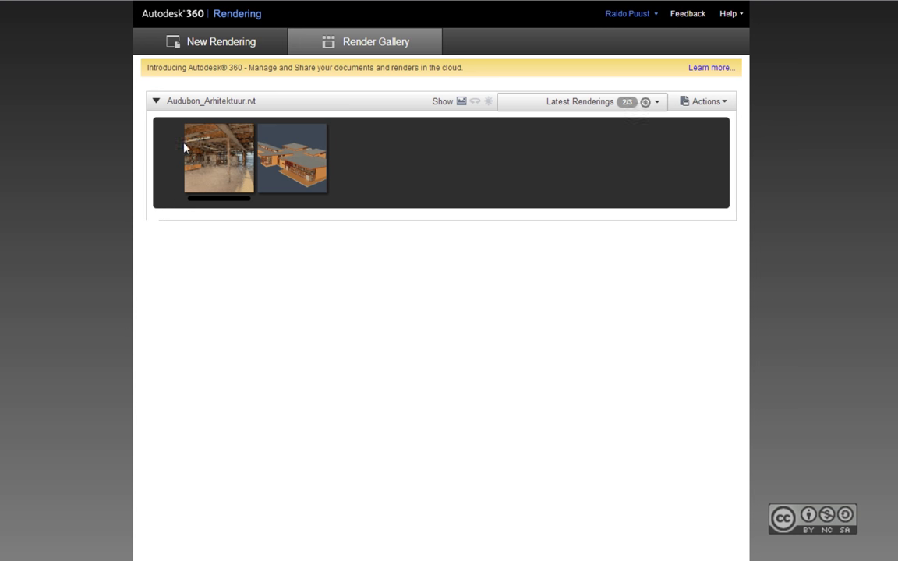
pyautogui.moveTo(147, 213)
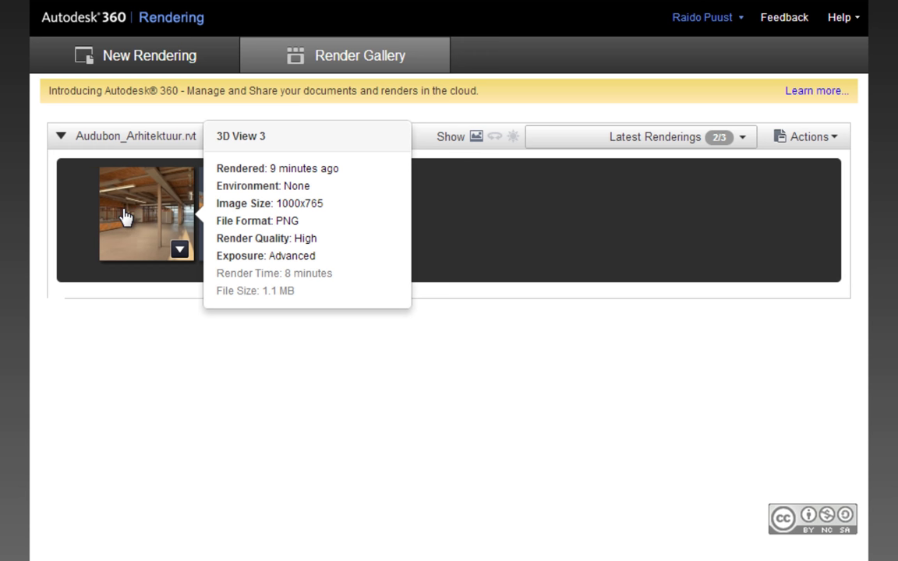
# Step: Download the 3D View 3 rendering as a PNG and view it full size in the photo viewer
pyautogui.click(179, 250)
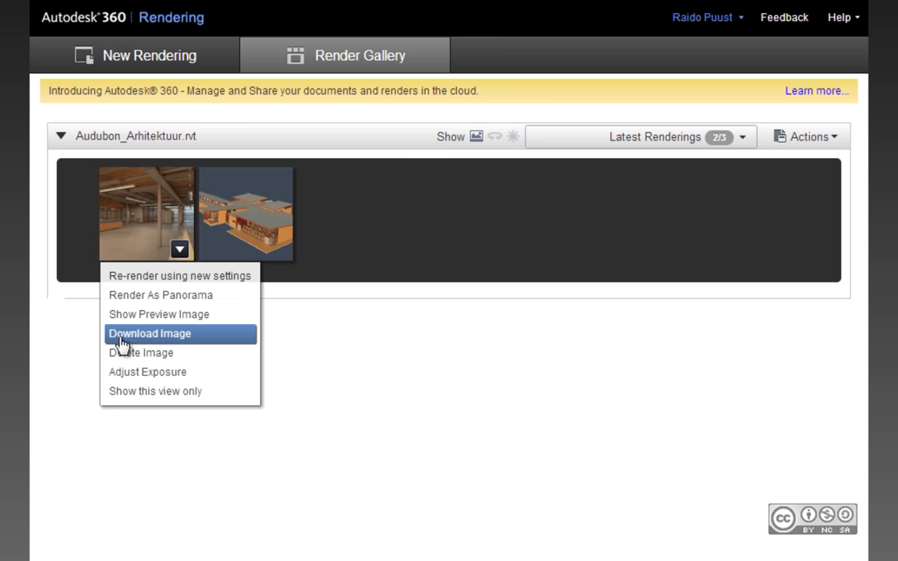
pyautogui.click(172, 344)
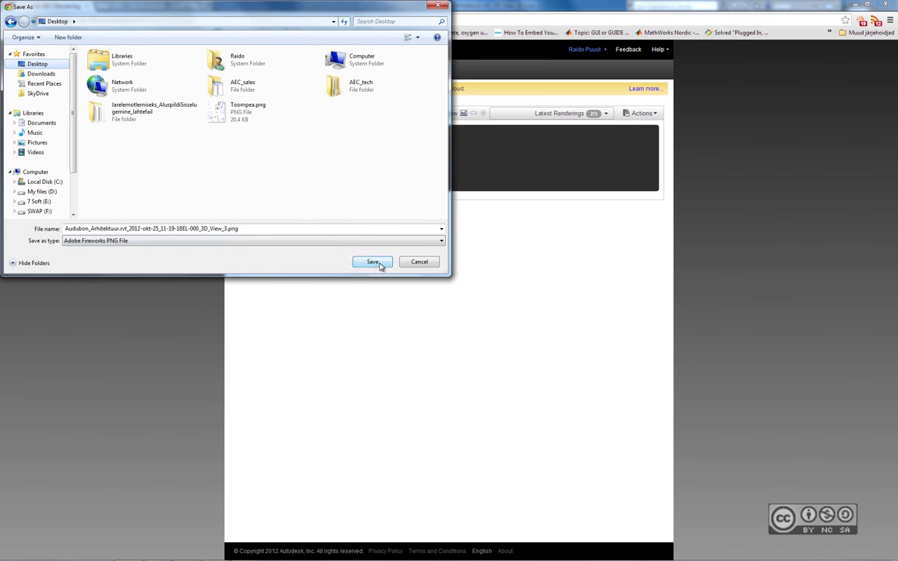
pyautogui.click(377, 262)
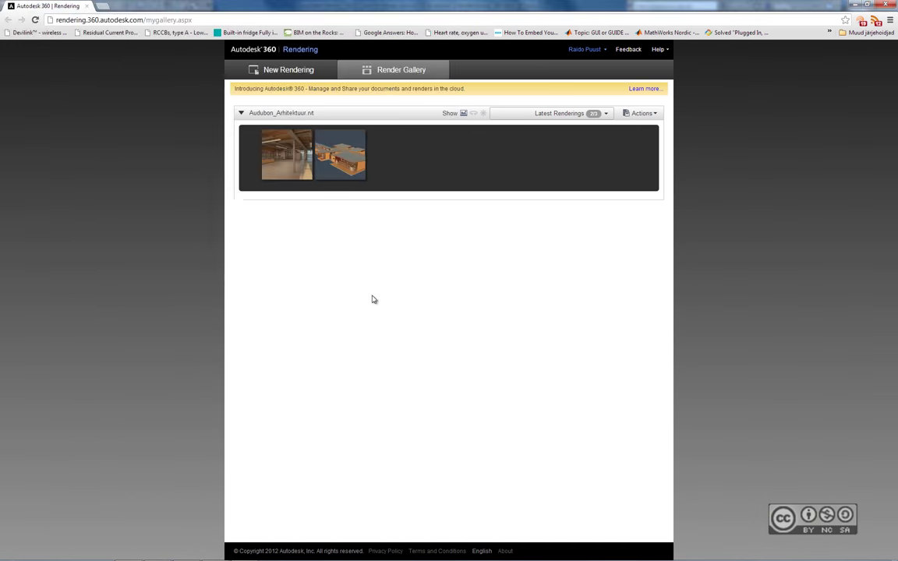
pyautogui.click(53, 551)
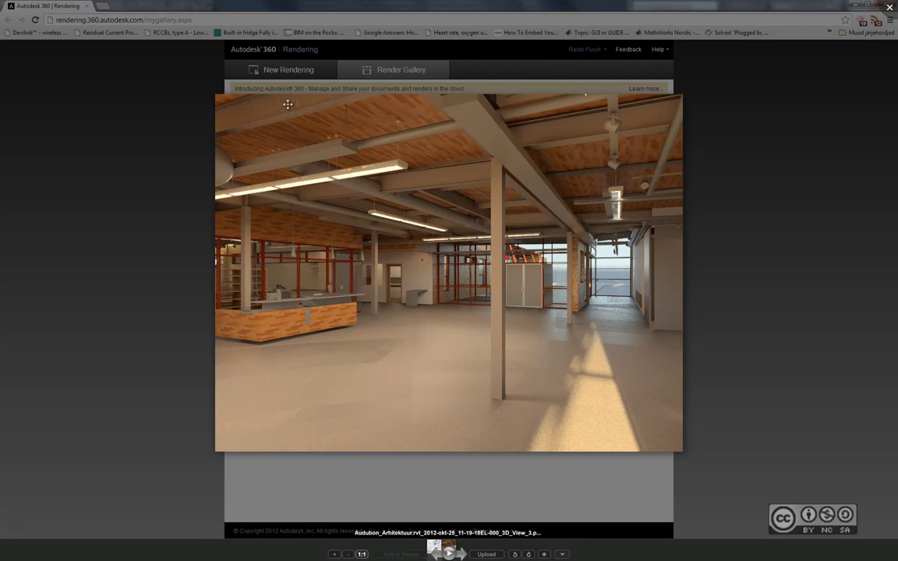
pyautogui.click(607, 91)
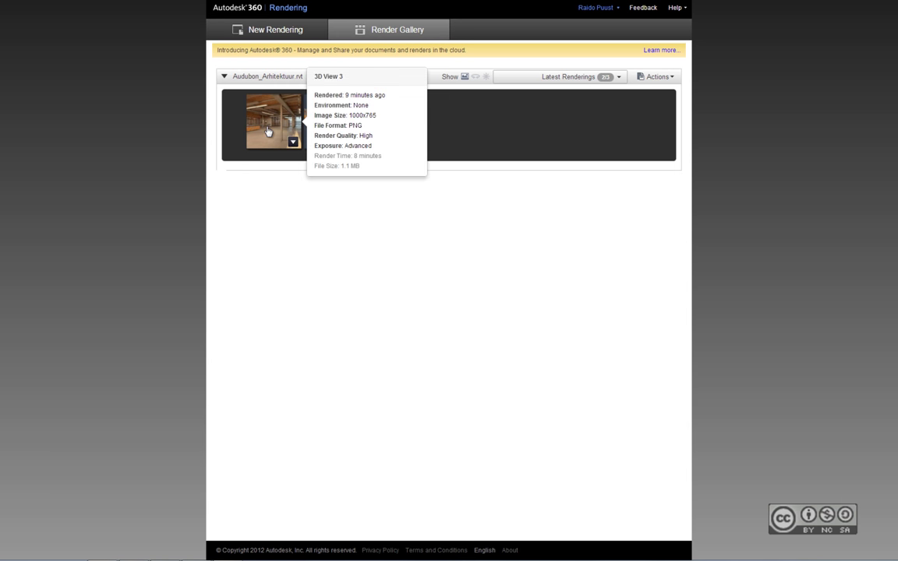
pyautogui.click(293, 142)
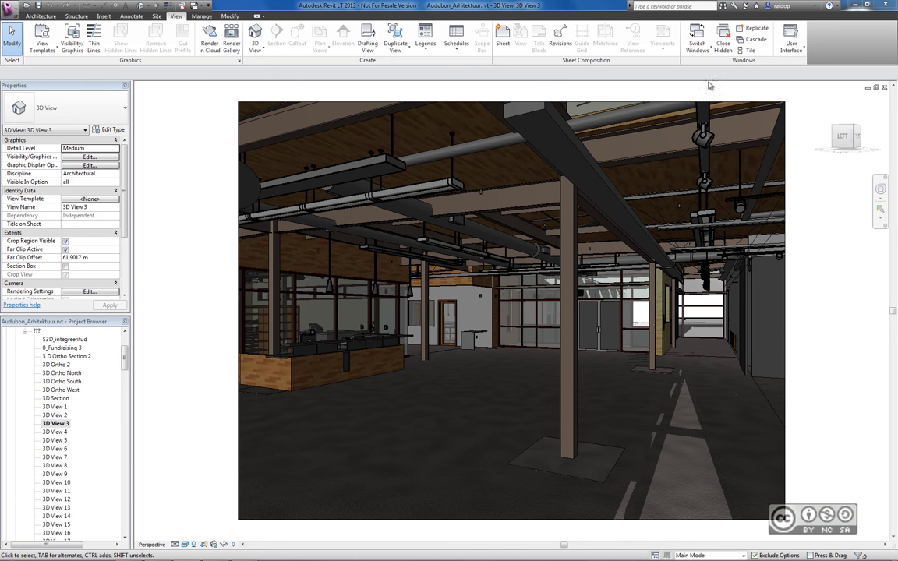
# Step: Open the Autodesk 360 online render gallery, then show the 3D view's visual style options
pyautogui.click(812, 6)
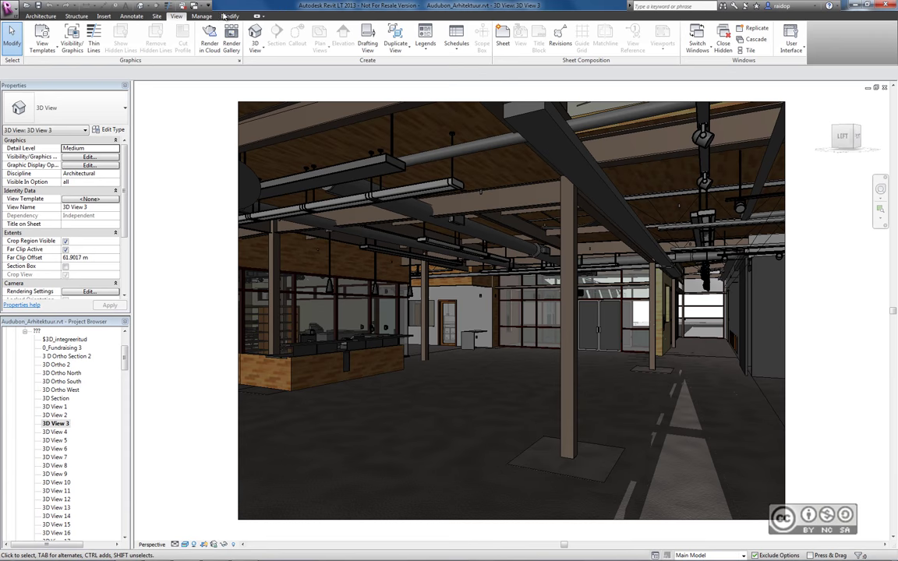
pyautogui.click(231, 41)
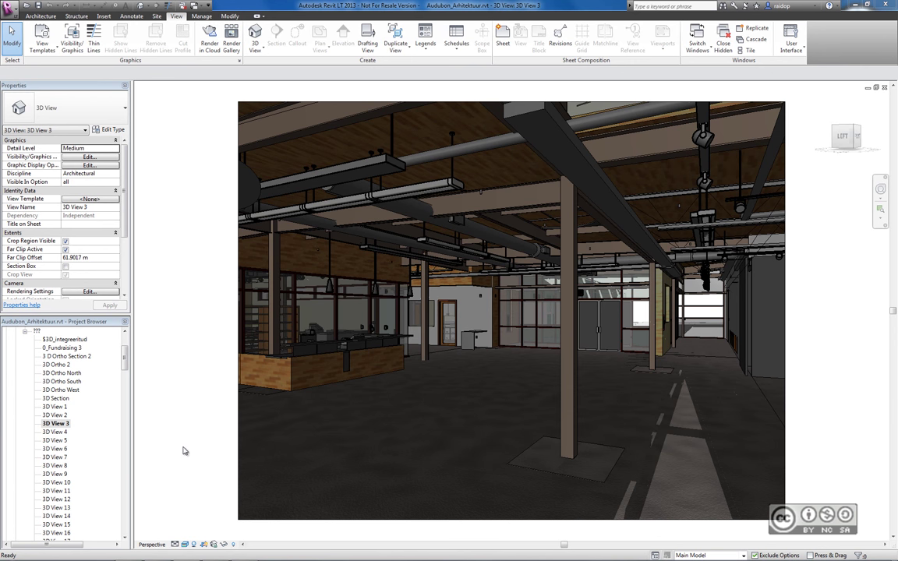
pyautogui.click(185, 545)
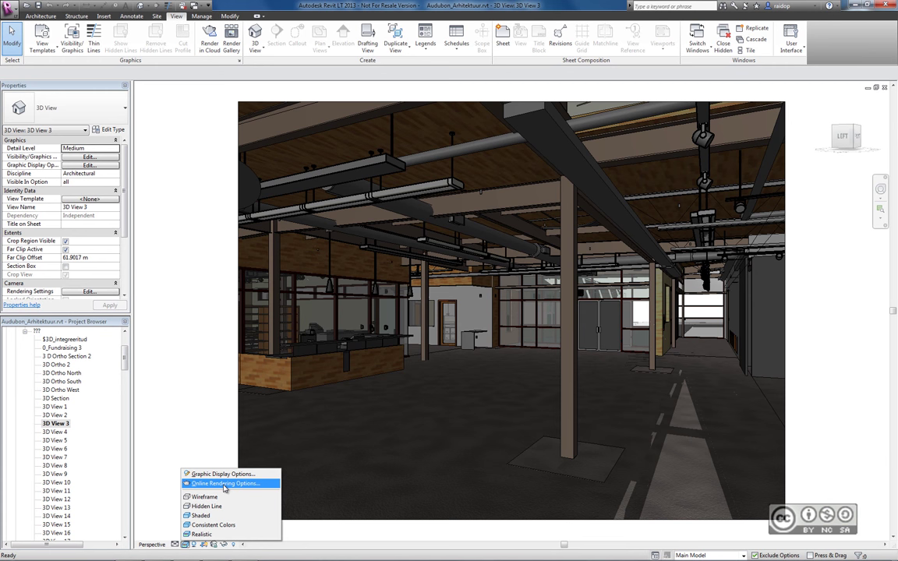
# Step: Open the online rendering options and keep the Exterior: Sun and Artificial lighting scheme
pyautogui.click(224, 484)
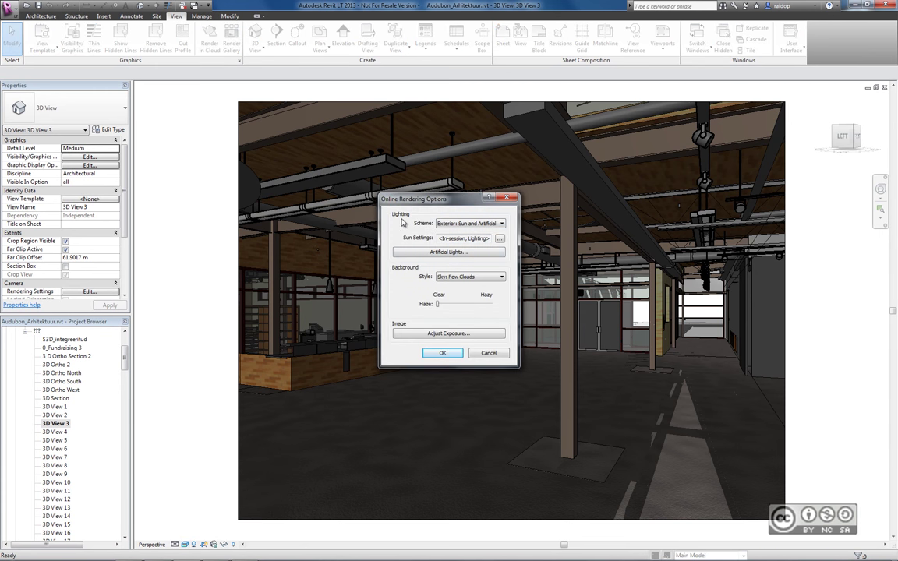
pyautogui.click(459, 224)
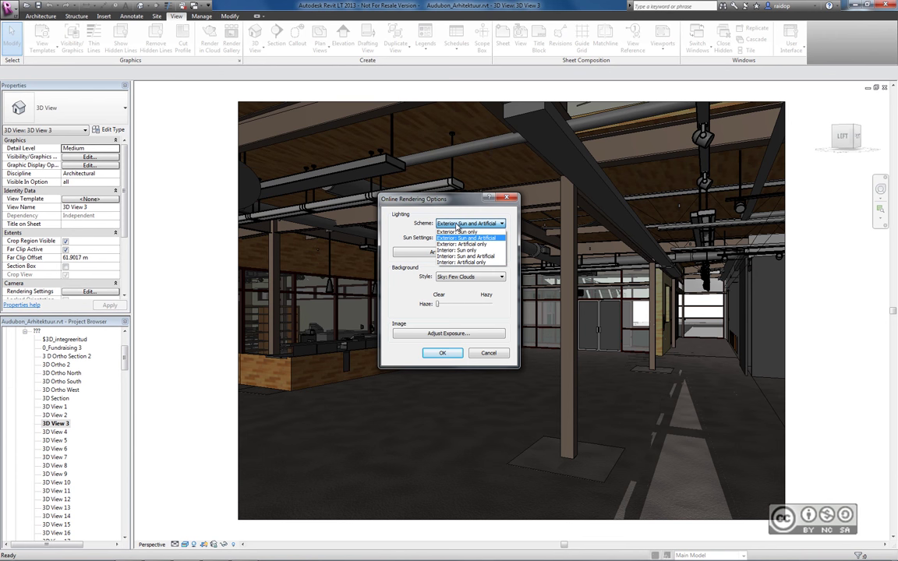
pyautogui.click(449, 225)
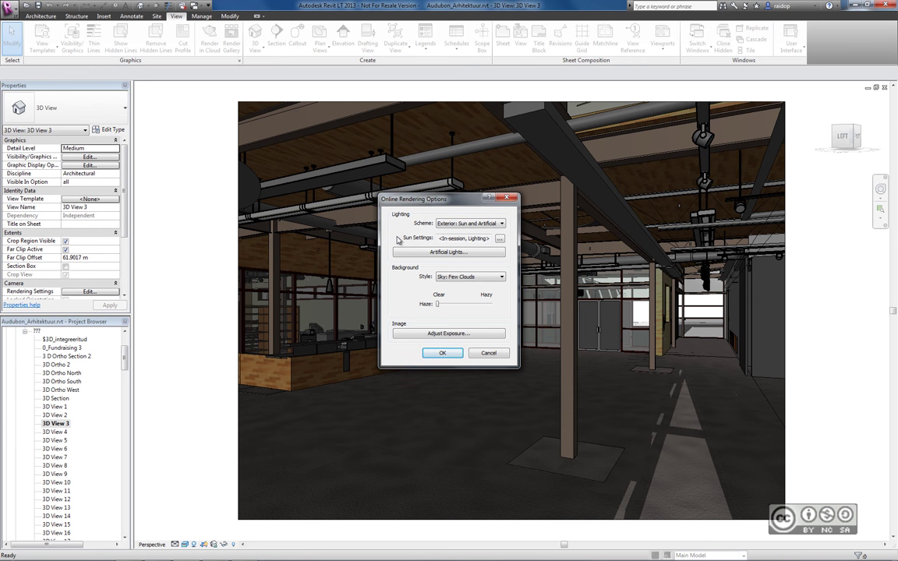
# Step: Review the artificial lights list and exposure settings, closing both without changes
pyautogui.click(436, 258)
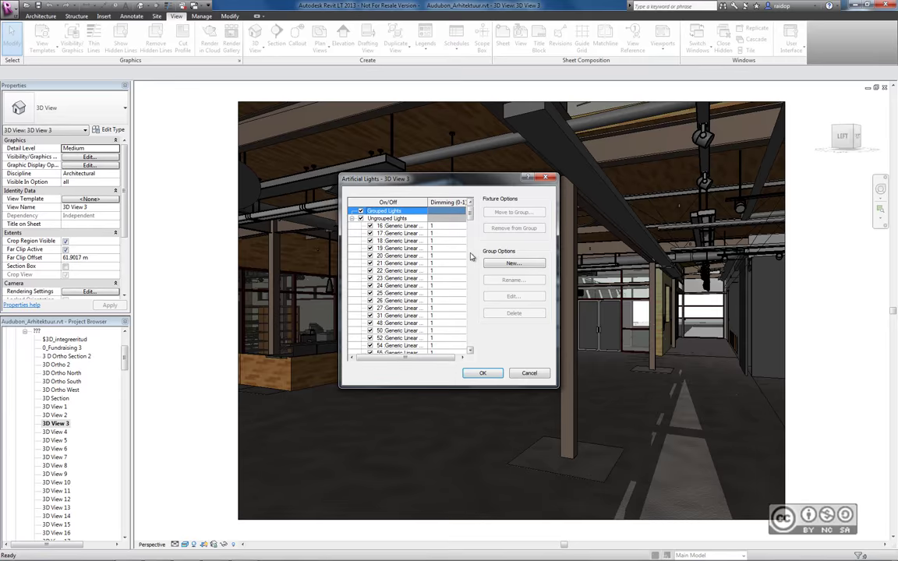
pyautogui.moveTo(471, 219)
pyautogui.mouseDown()
pyautogui.moveTo(471, 275)
pyautogui.moveTo(473, 194)
pyautogui.mouseUp()
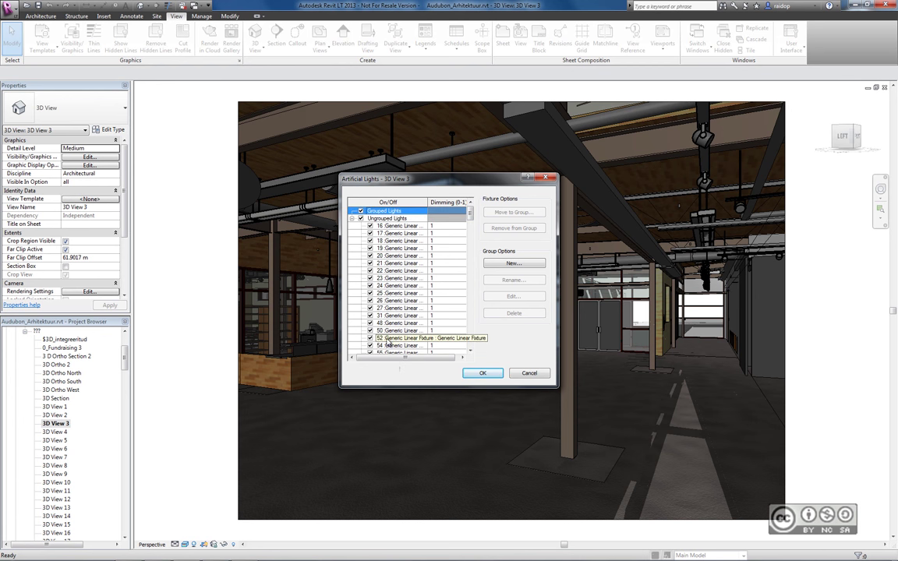
pyautogui.click(528, 373)
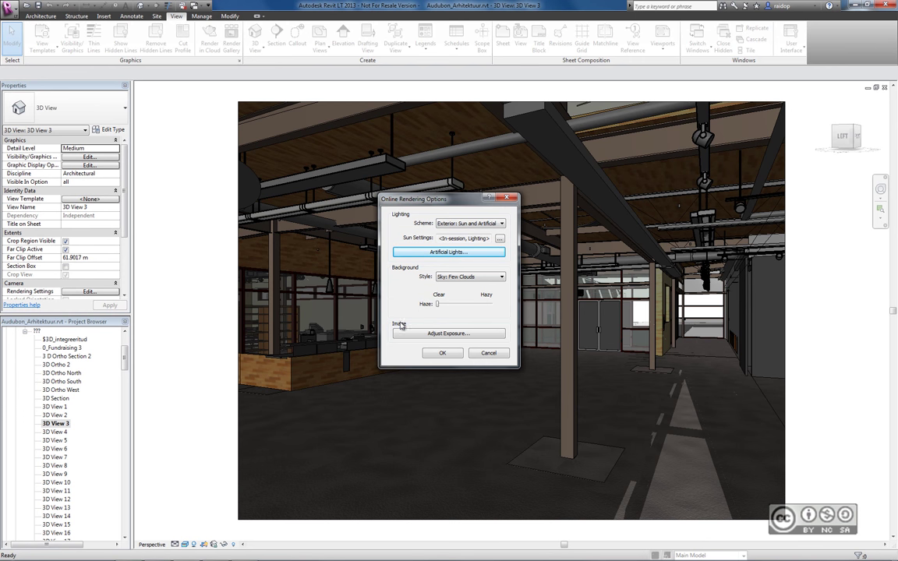
pyautogui.click(413, 333)
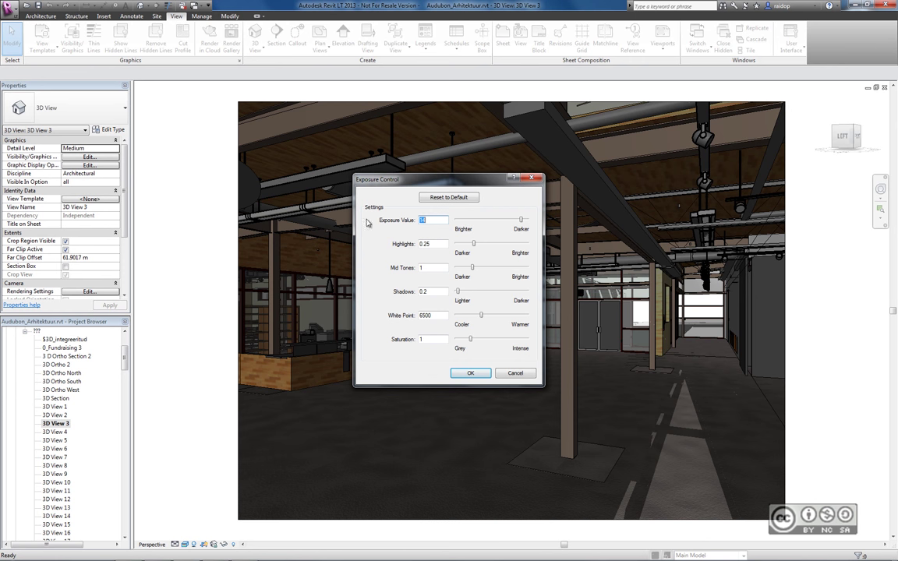
pyautogui.press('Escape')
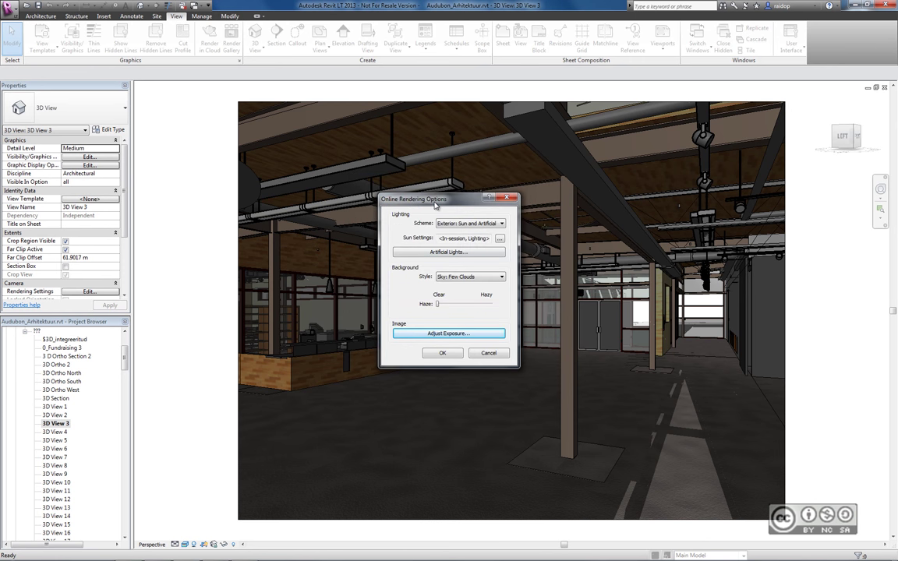
# Step: Cancel the Online Rendering Options dialog without starting a cloud render
pyautogui.click(491, 354)
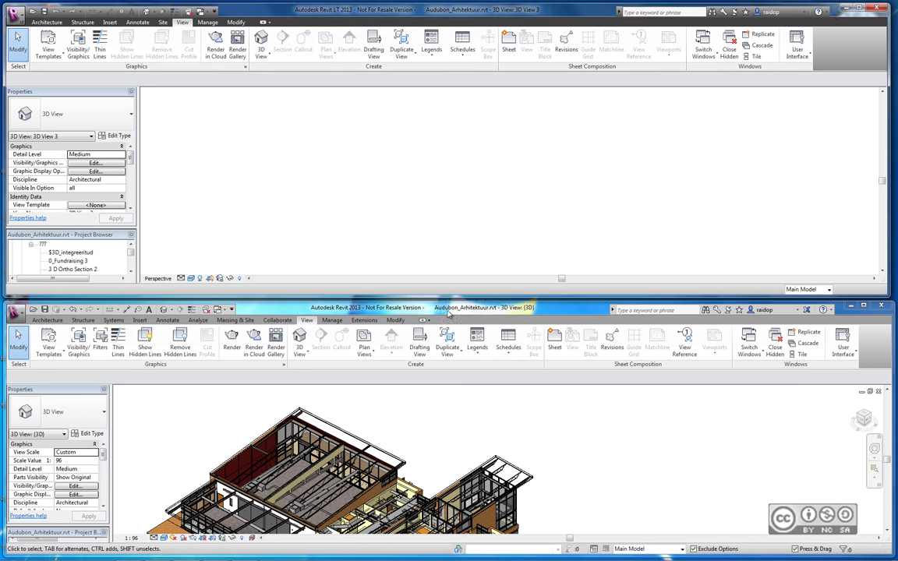
# Step: Show full Revit's Analyze tab and minimize Revit LT so Revit 2013 fills the screen
pyautogui.click(198, 320)
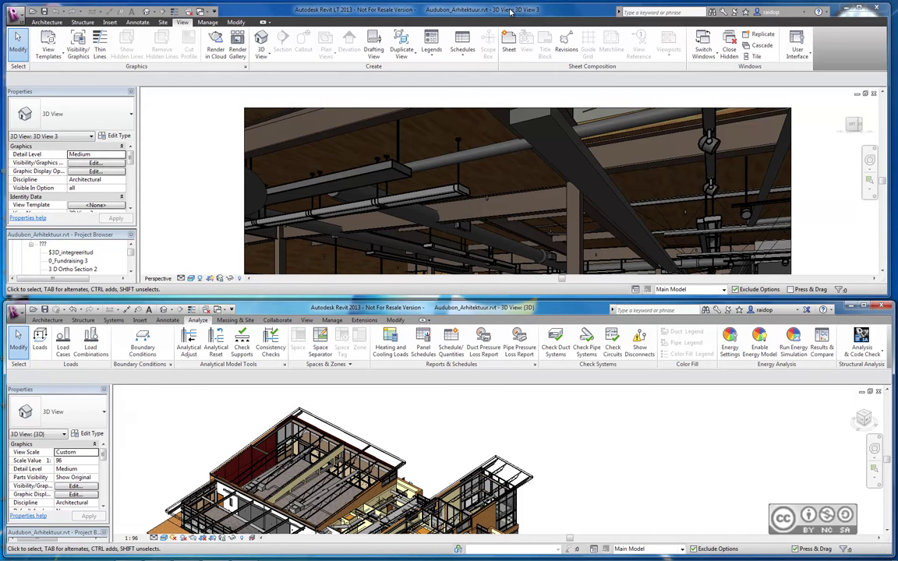
pyautogui.click(858, 7)
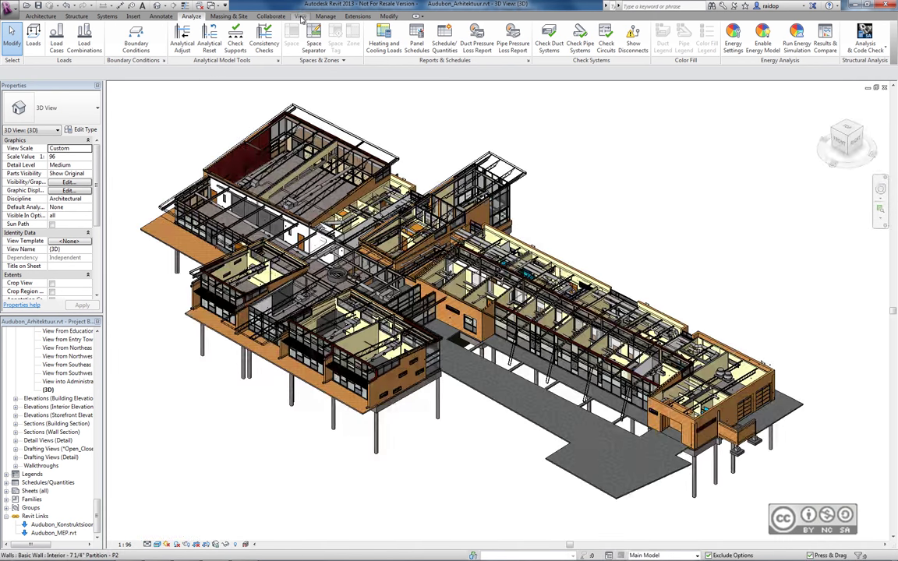
# Step: Open full Revit's local Rendering dialog from the View tab: Medium quality, Sun only lighting
pyautogui.click(300, 16)
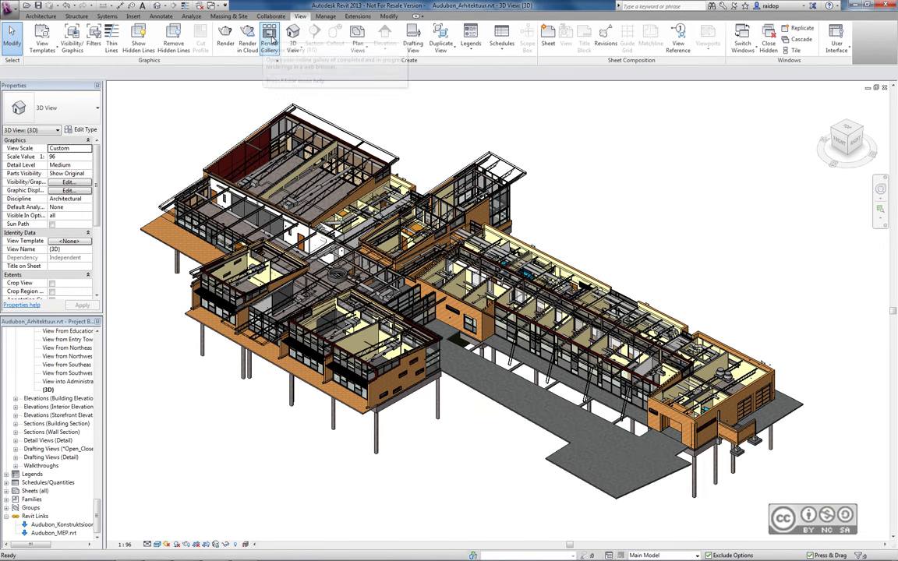
pyautogui.click(225, 36)
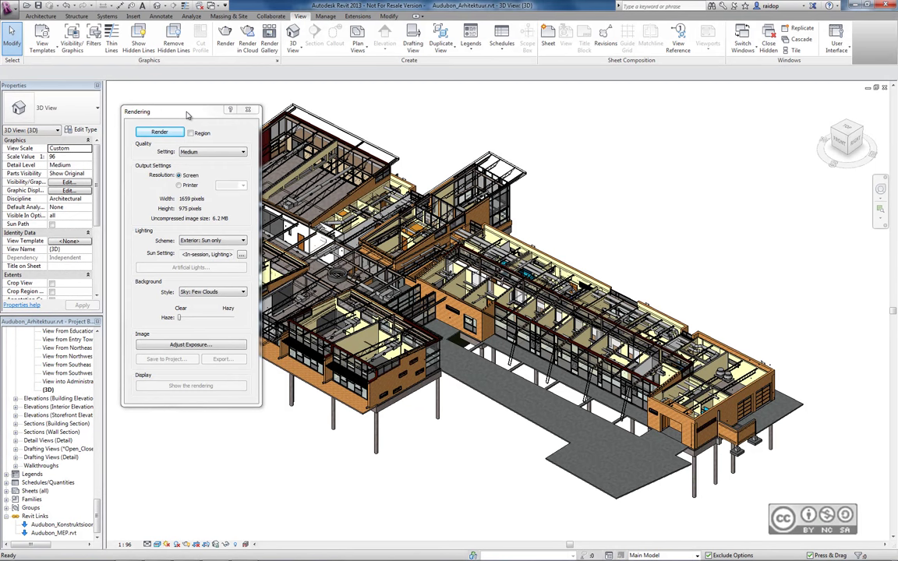
# Step: Close full Revit's Rendering dialog without rendering
pyautogui.click(248, 110)
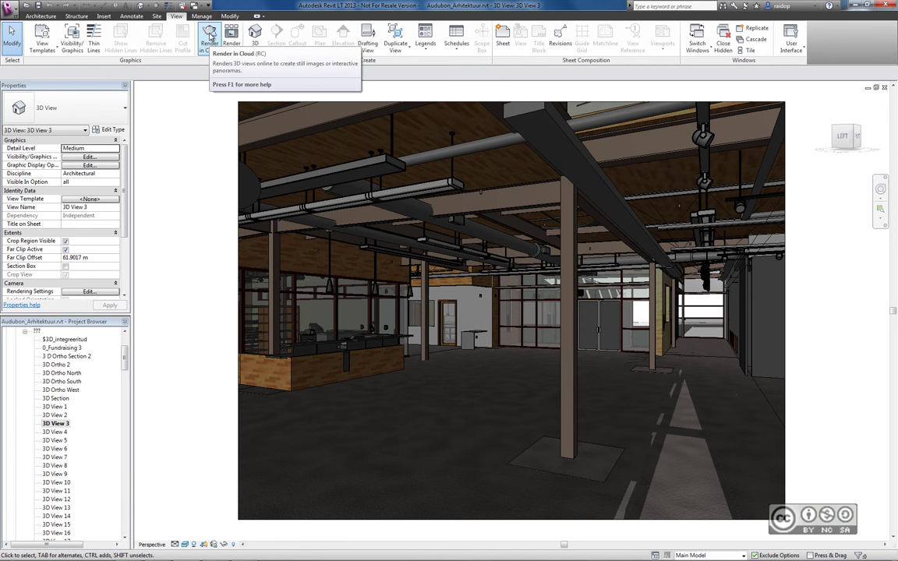
# Step: Open the Autodesk 360 Rendering gallery listing the two Audubon_Arhitektuur renderings
pyautogui.click(211, 35)
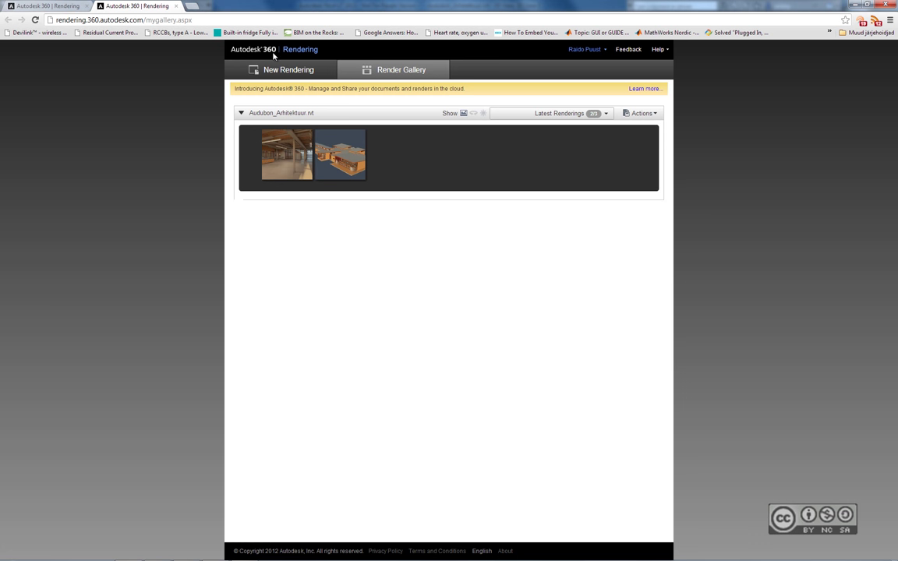
# Step: Open the 'Learn more' Features and Services page, scroll through its cloud services, and return to the top
pyautogui.click(646, 88)
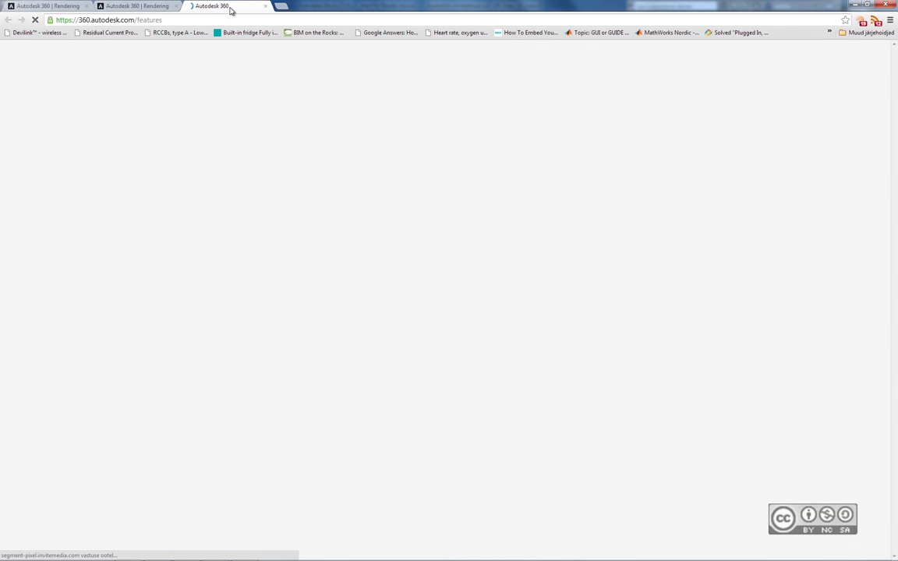
pyautogui.scroll(-2, 159, 341)
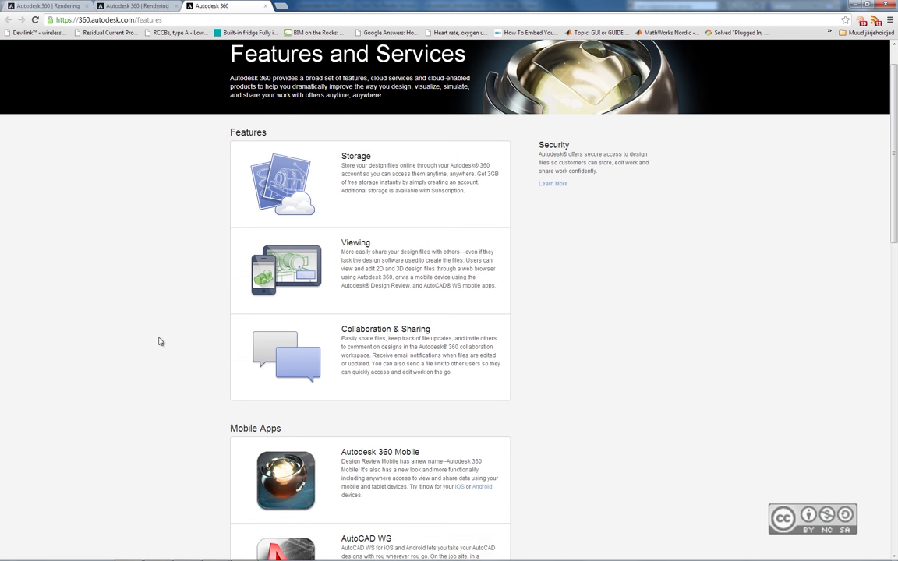
pyautogui.scroll(-1, 159, 341)
pyautogui.scroll(-7, 160, 342)
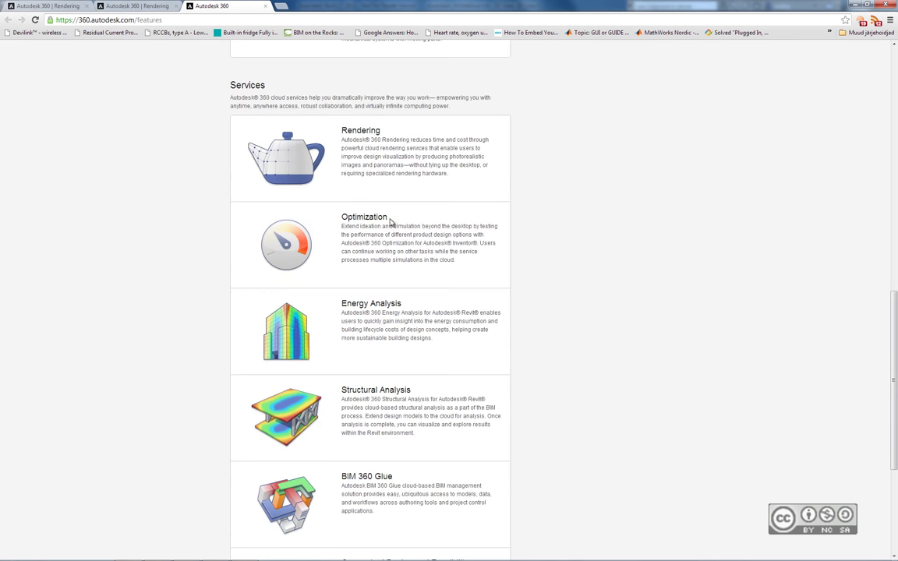
pyautogui.scroll(-1, 355, 252)
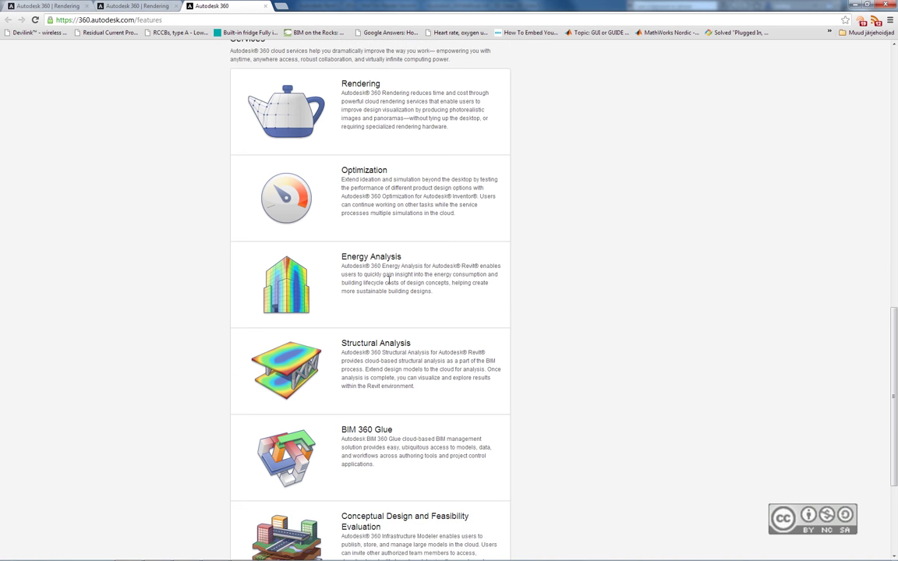
pyautogui.scroll(-1, 411, 303)
pyautogui.scroll(-2, 437, 320)
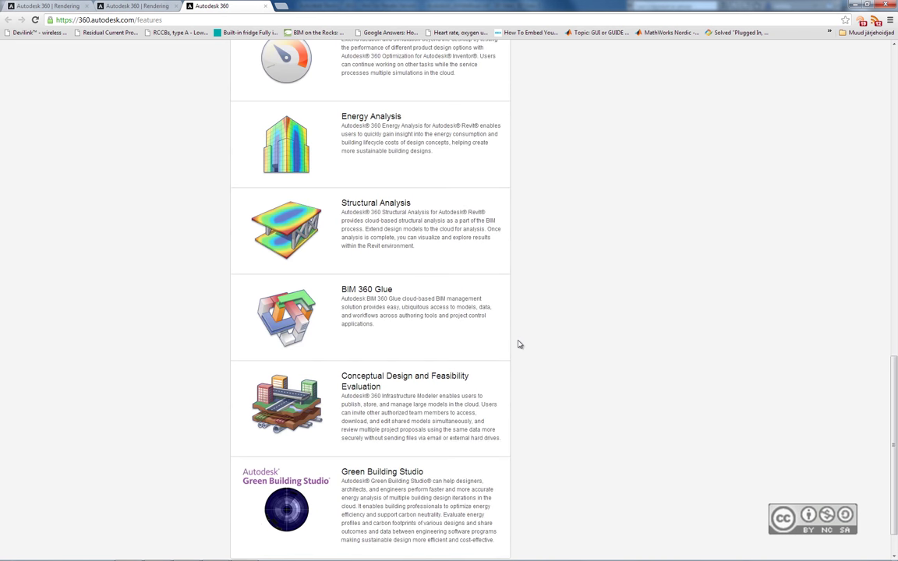
pyautogui.scroll(-1, 557, 384)
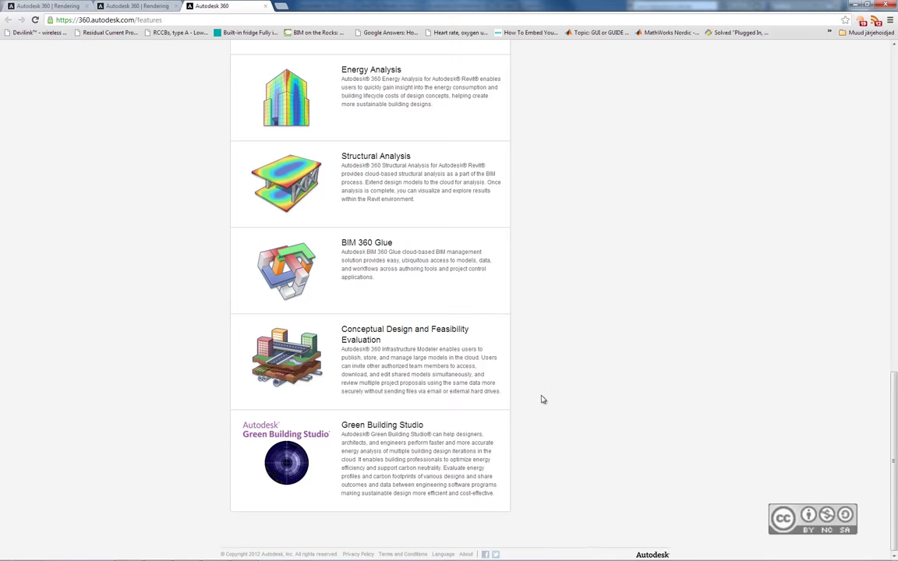
pyautogui.press('Home')
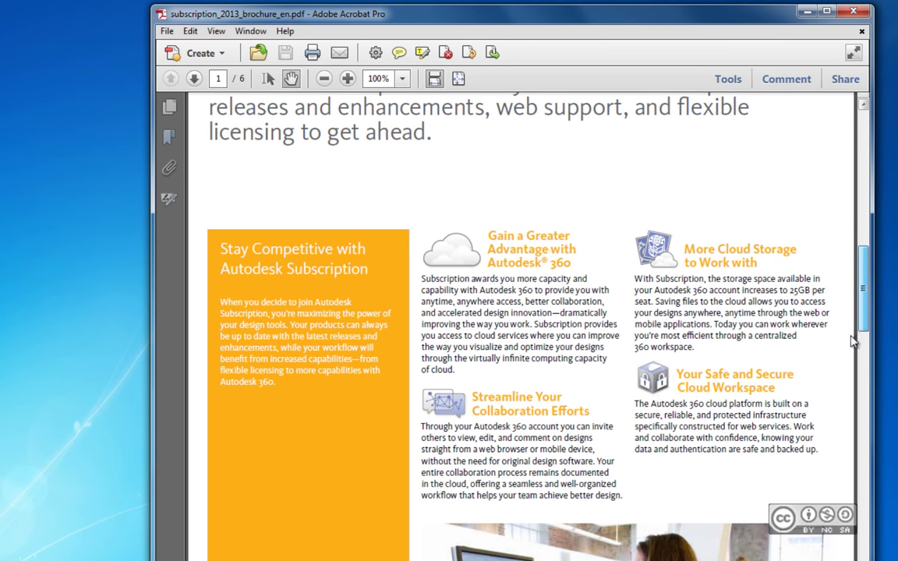
# Step: Scroll the subscription brochure to page 3's Cloud Units table, then minimize Acrobat
pyautogui.moveTo(860, 290); pyautogui.dragTo(863, 459)
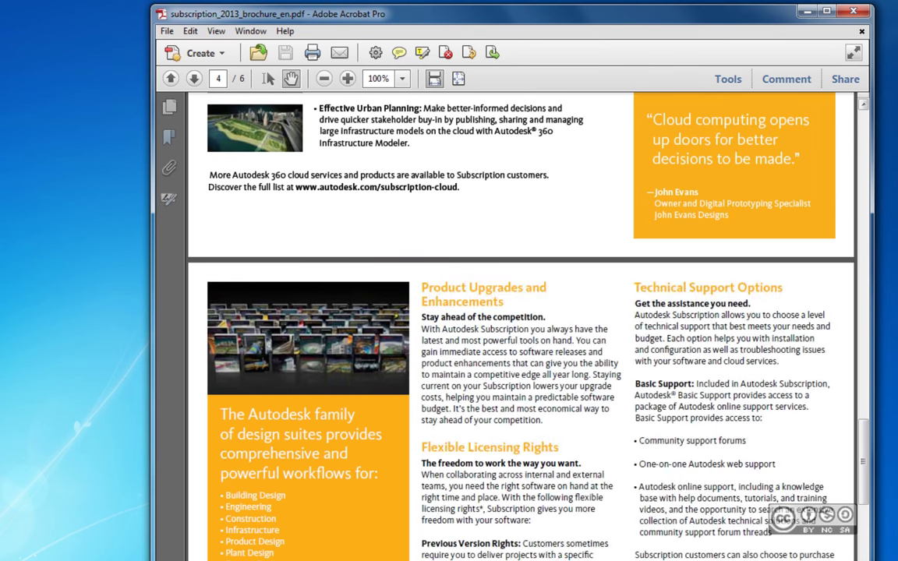
pyautogui.moveTo(863, 462); pyautogui.dragTo(863, 417)
pyautogui.scroll(-2, 864, 417)
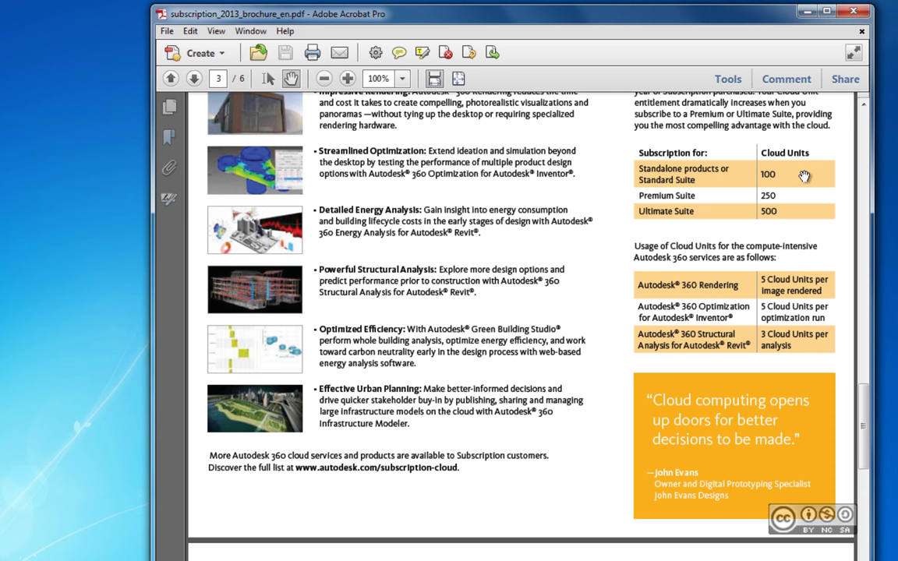
pyautogui.click(803, 11)
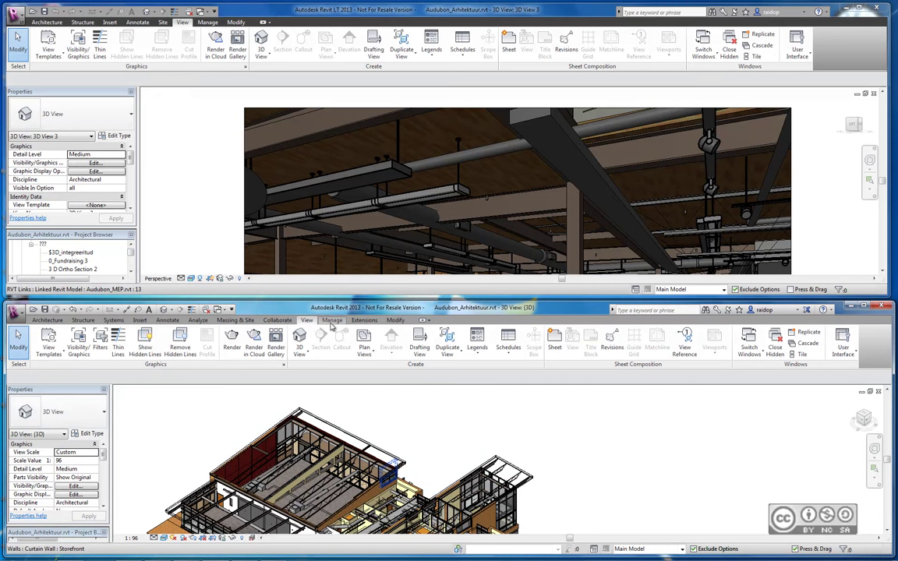
# Step: Show Revit LT's Manage and Modify tools, then full Revit's Autodesk Revit Extensions tools
pyautogui.click(208, 23)
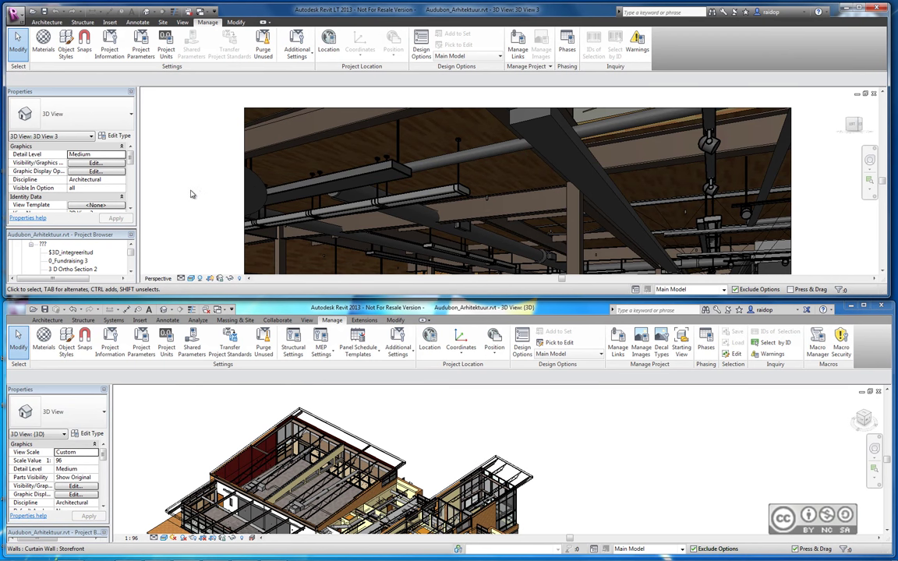
pyautogui.click(234, 23)
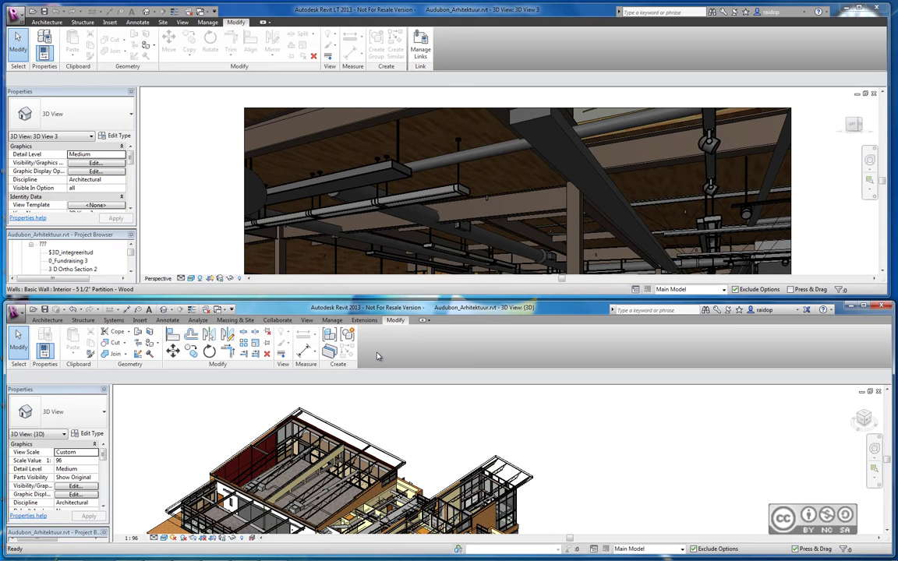
pyautogui.click(363, 320)
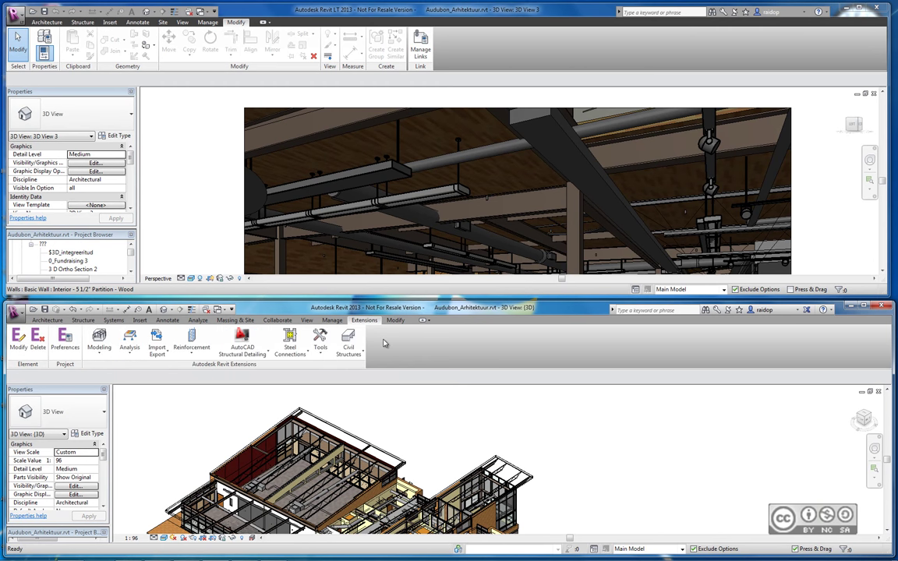